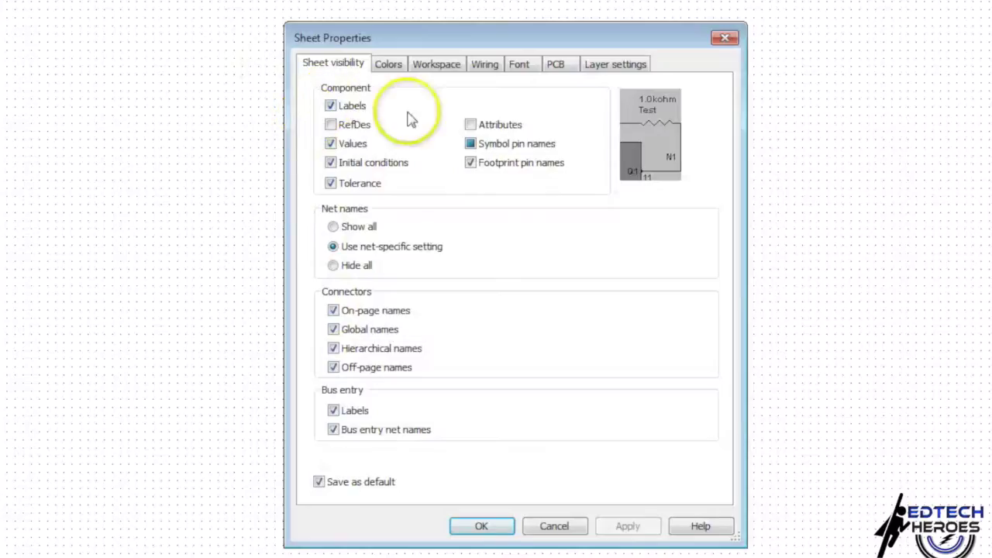
# Review the sheet visibility, workspace and font settings in the sheet properties and apply them.
pyautogui.click(471, 162)
pyautogui.click(471, 168)
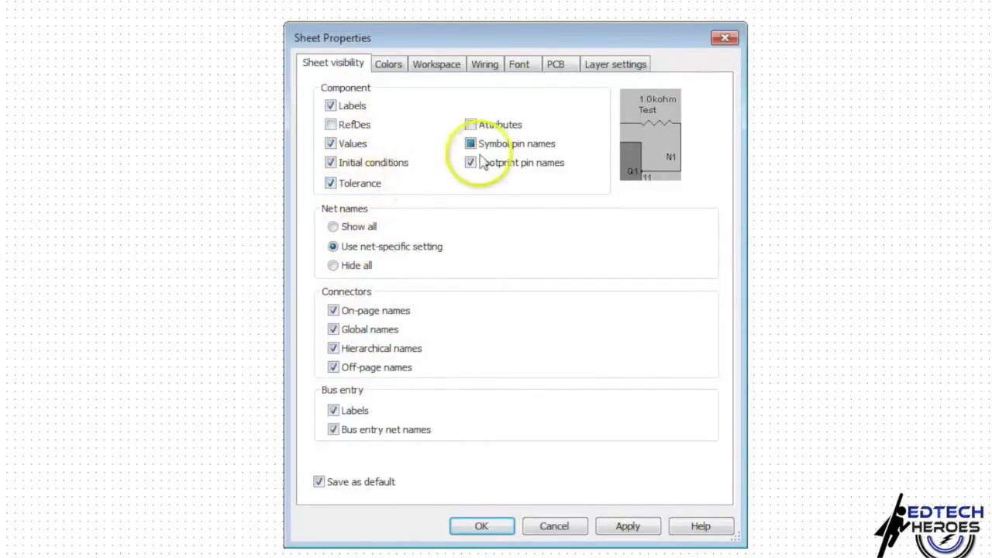
pyautogui.click(428, 68)
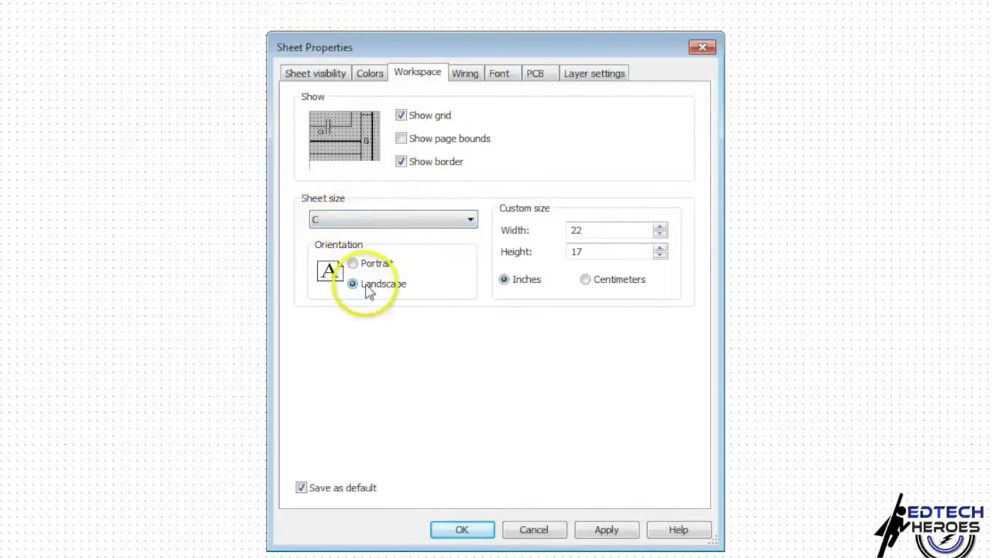
pyautogui.click(500, 73)
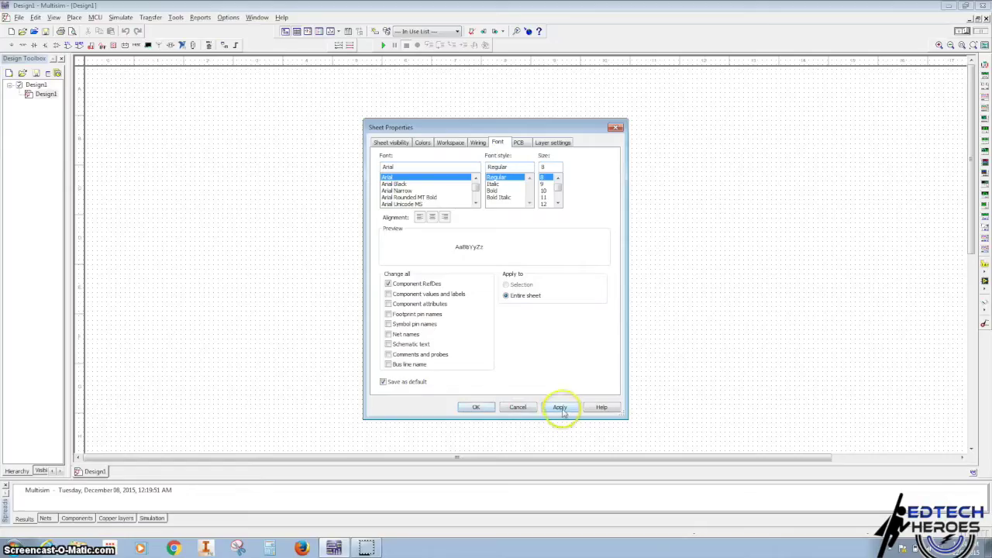
pyautogui.click(606, 529)
pyautogui.click(482, 406)
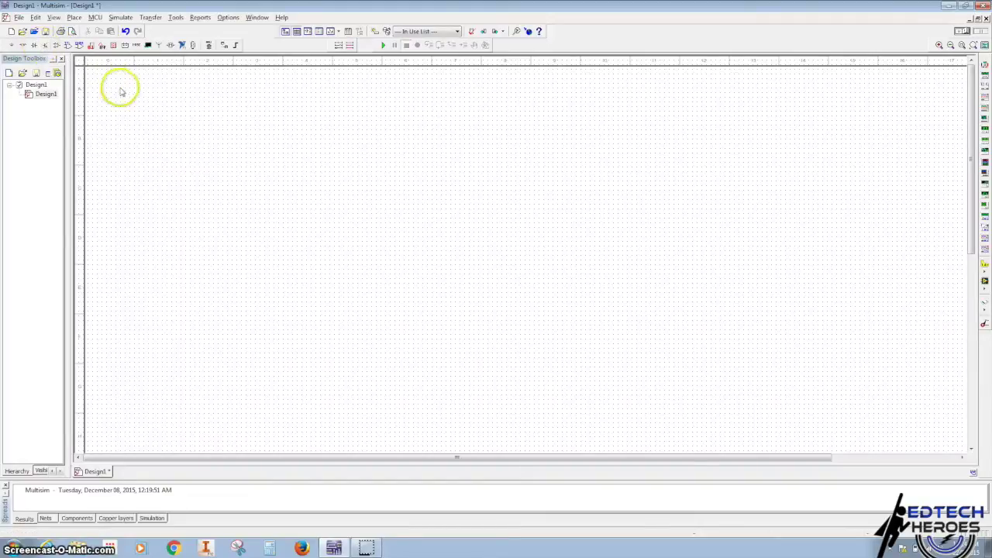
# Place an SPDT switch from the Basic group's SWITCH family near the upper-left corner of the sheet.
pyautogui.click(74, 17)
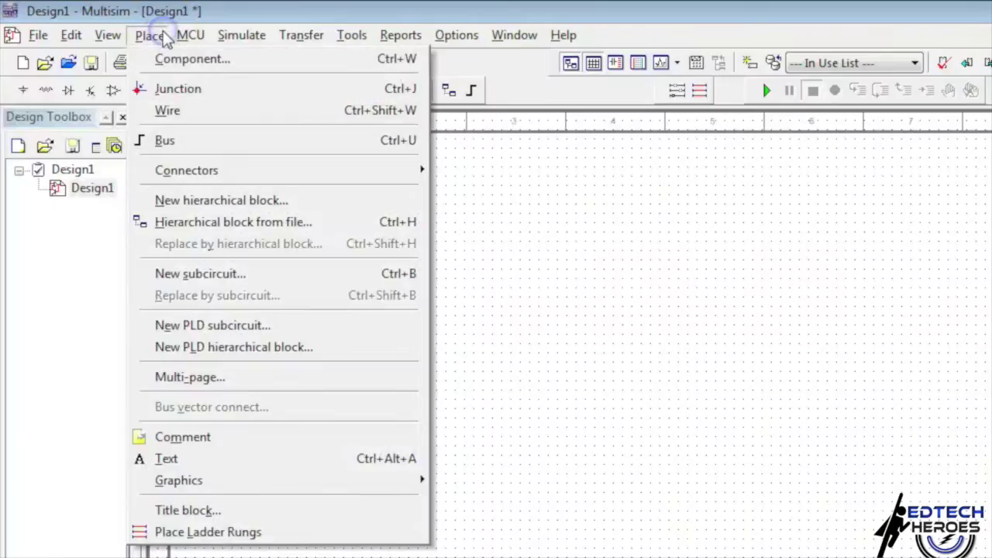
pyautogui.click(86, 30)
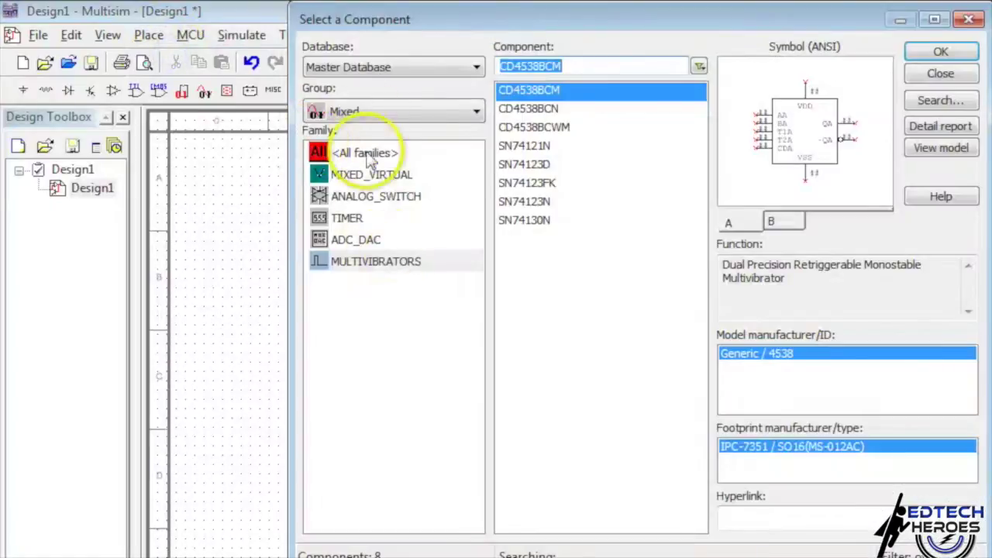
pyautogui.click(365, 111)
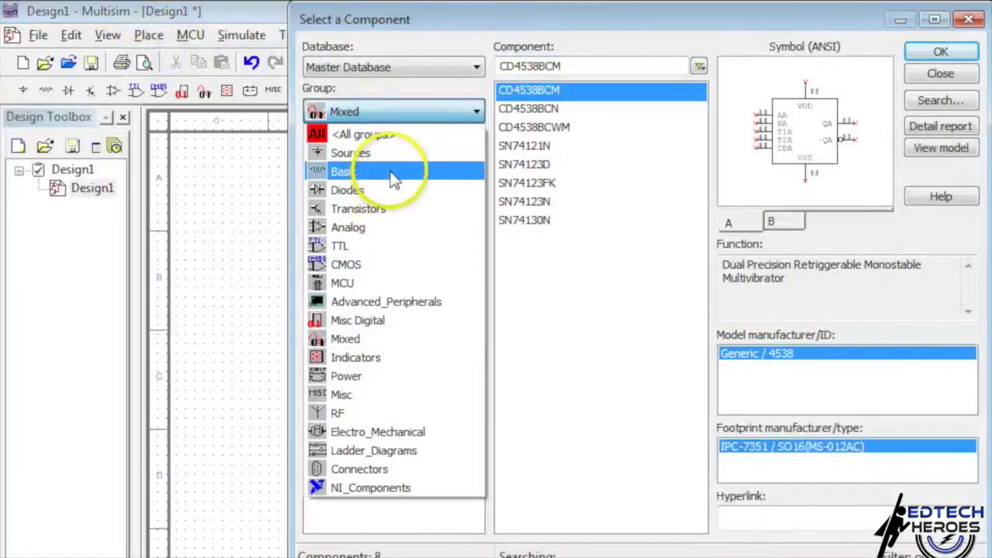
pyautogui.click(389, 170)
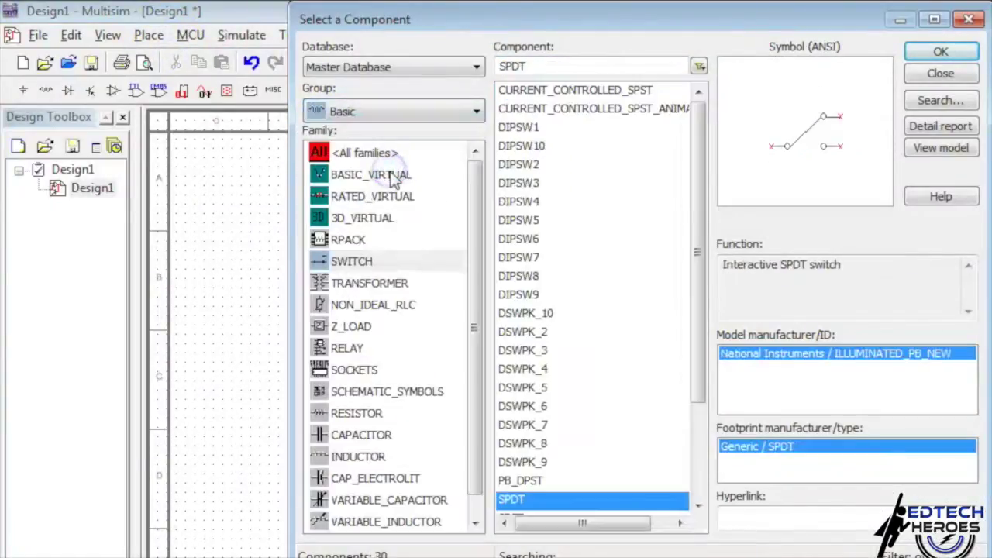
pyautogui.click(377, 260)
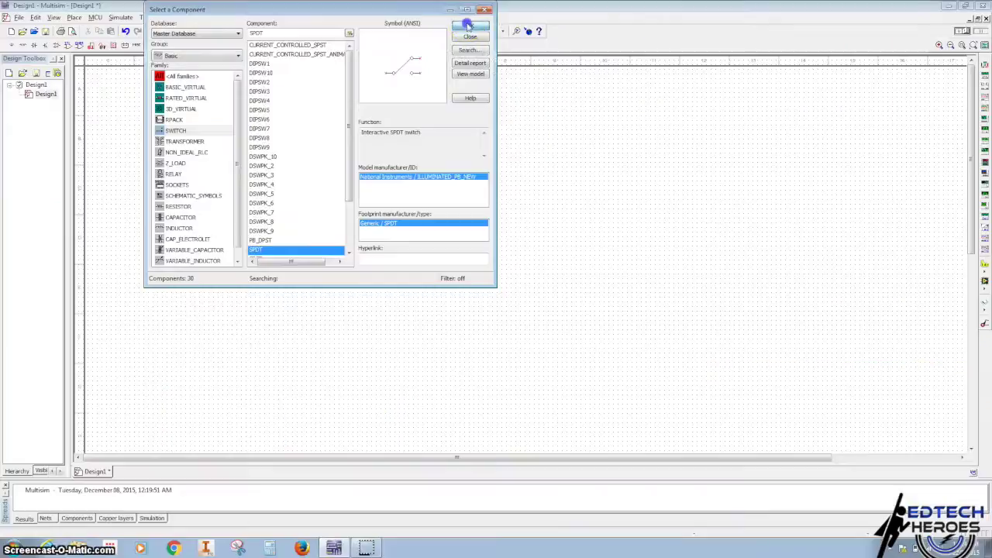
pyautogui.click(940, 51)
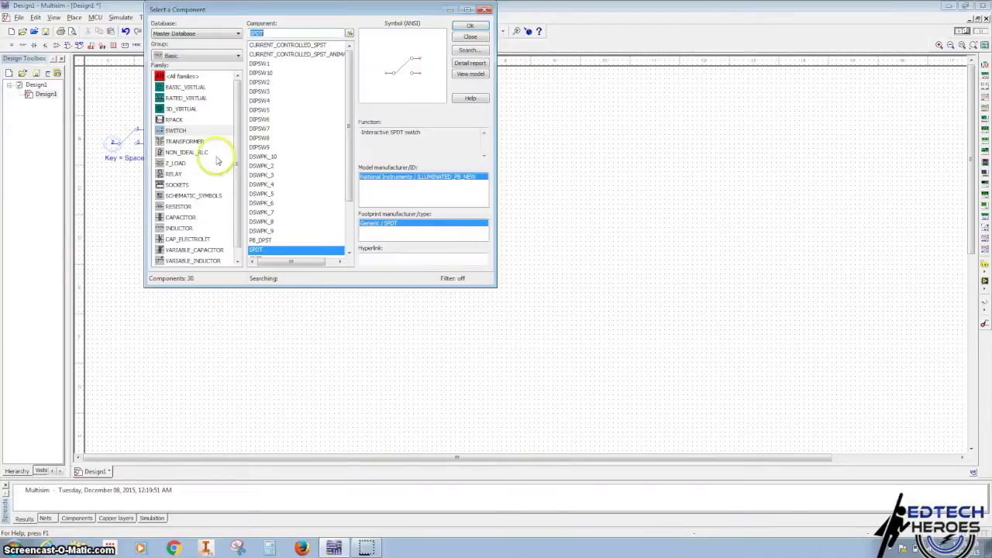
# Place three more SPDT switches in a row to the right of the first one.
pyautogui.click(465, 27)
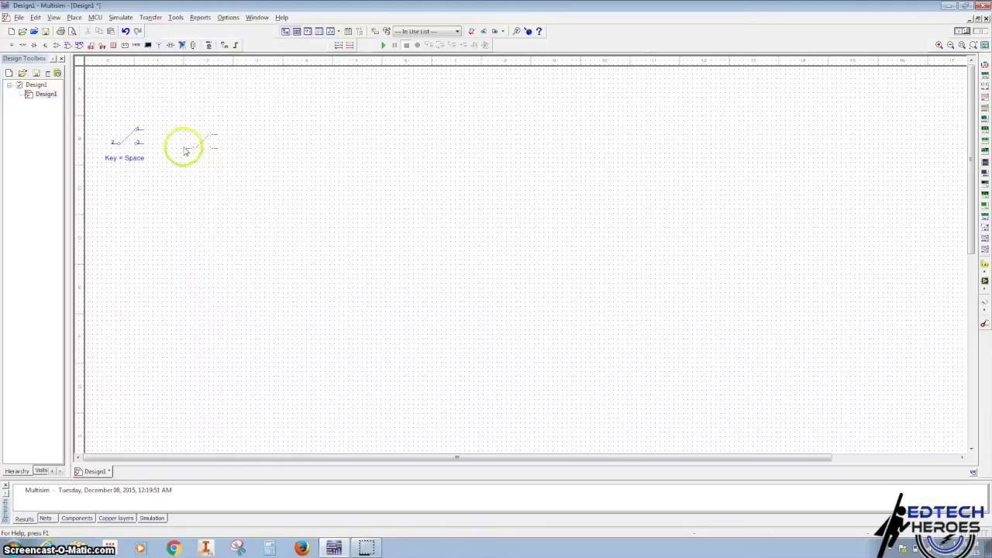
pyautogui.click(465, 27)
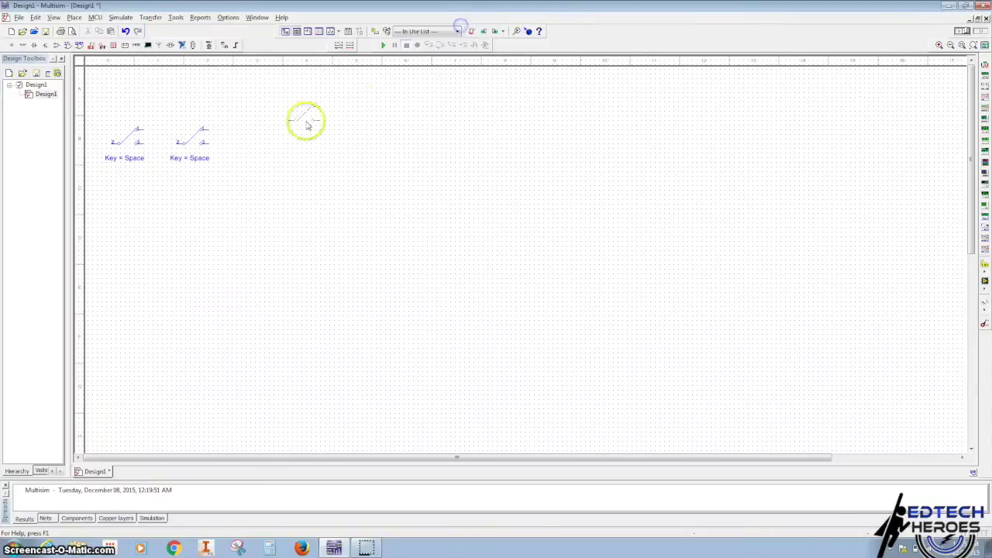
pyautogui.click(238, 145)
pyautogui.click(475, 28)
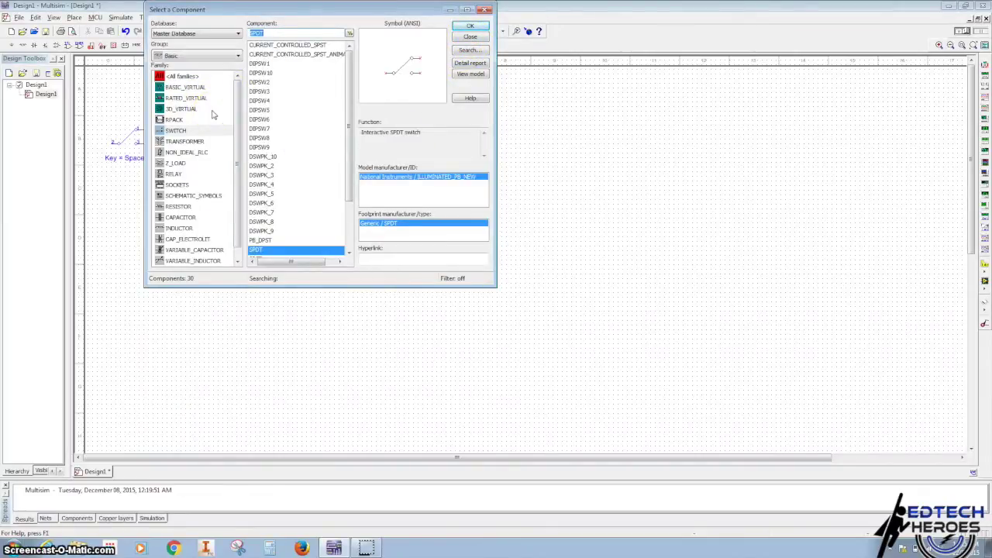
# Place a VCC supply from the Sources group's POWER_SOURCES family above the first switch.
pyautogui.click(196, 57)
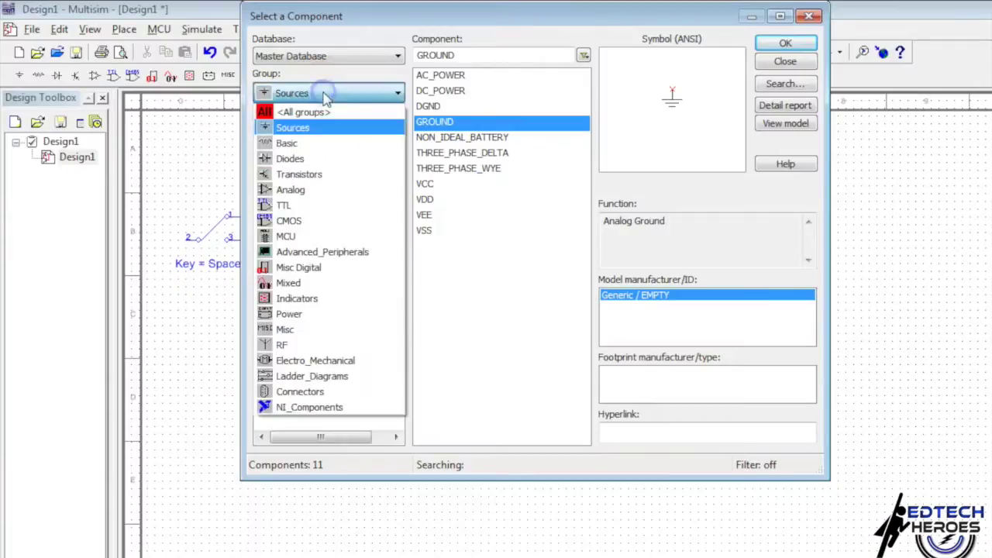
pyautogui.click(322, 130)
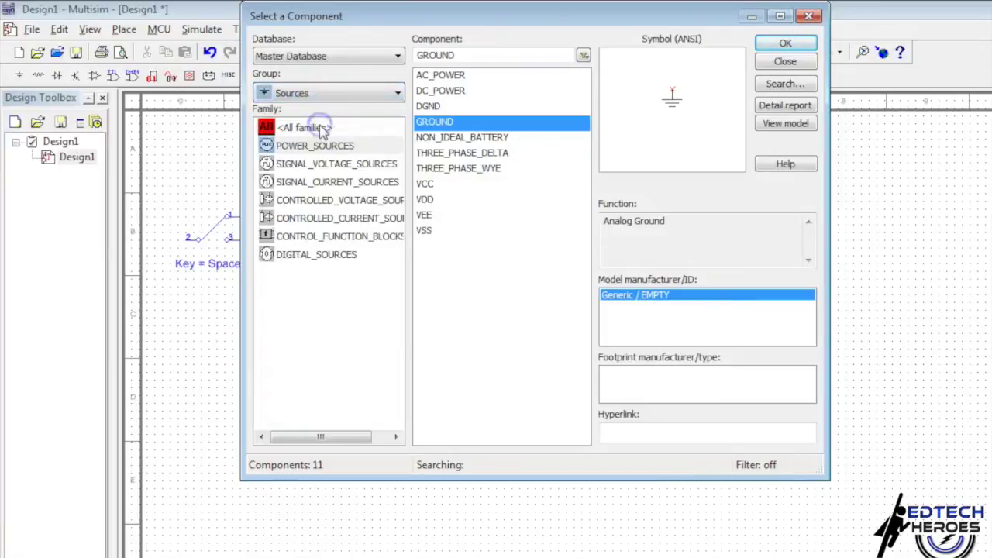
pyautogui.click(454, 109)
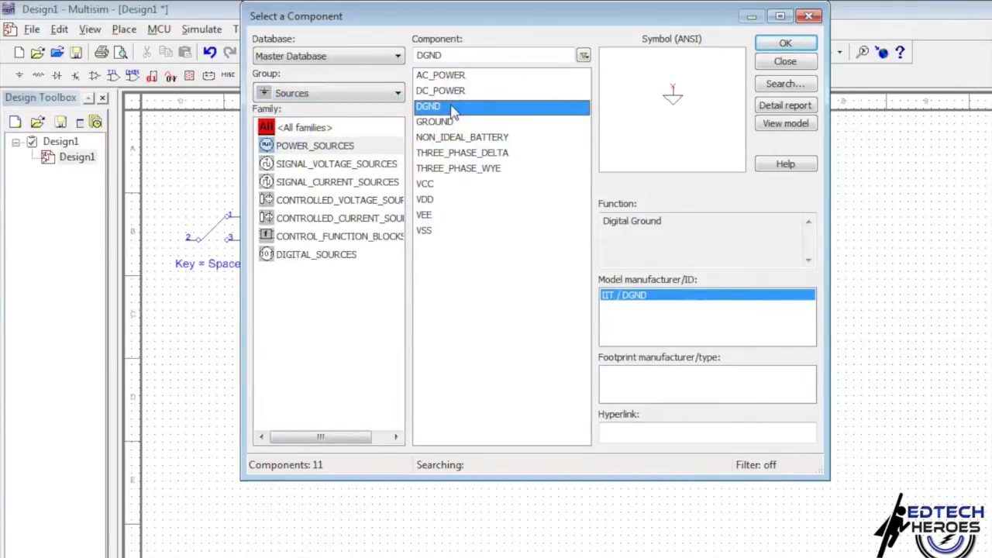
pyautogui.click(425, 185)
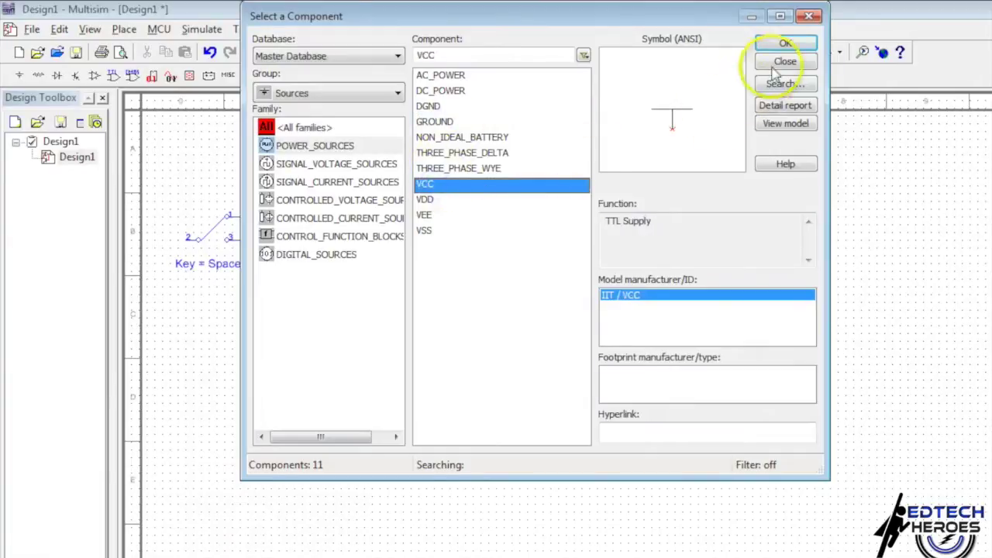
pyautogui.click(784, 43)
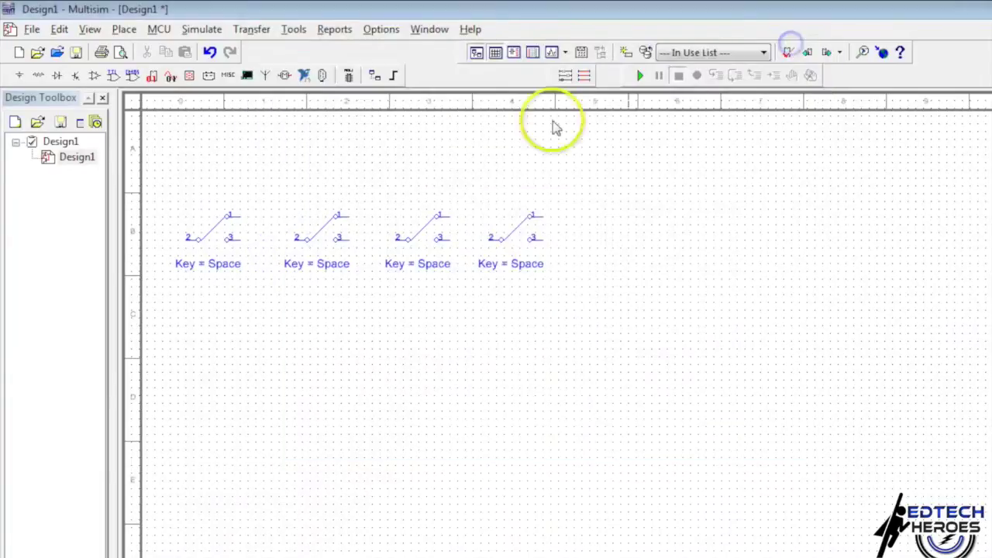
pyautogui.click(181, 150)
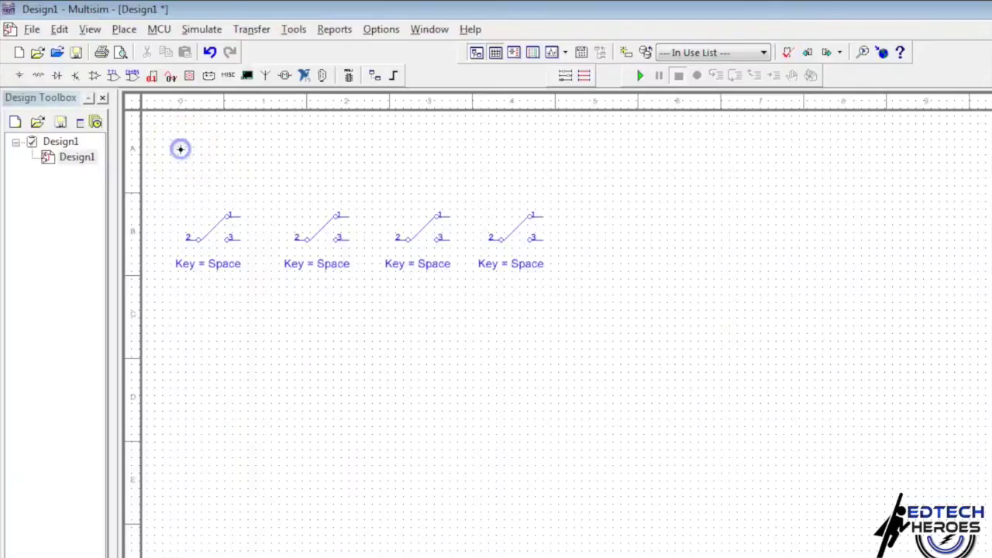
# Place a digital ground (DGND) to the upper right of the fourth switch and finish placing components.
pyautogui.click(450, 106)
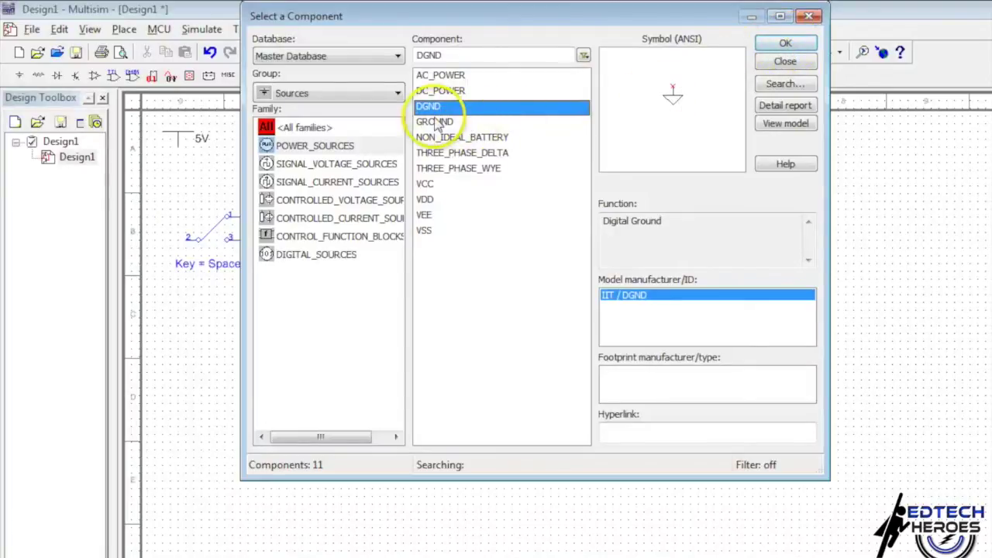
pyautogui.click(783, 43)
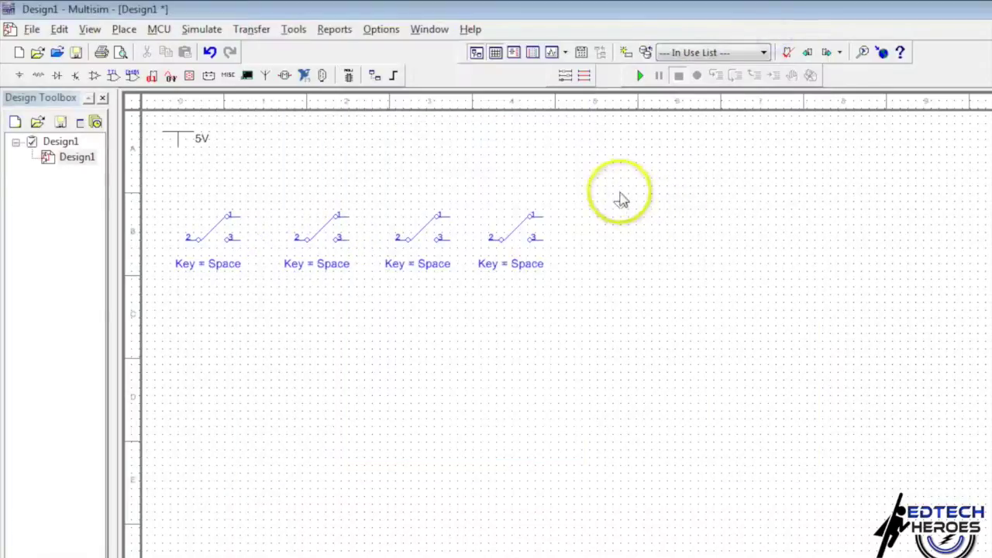
pyautogui.click(642, 171)
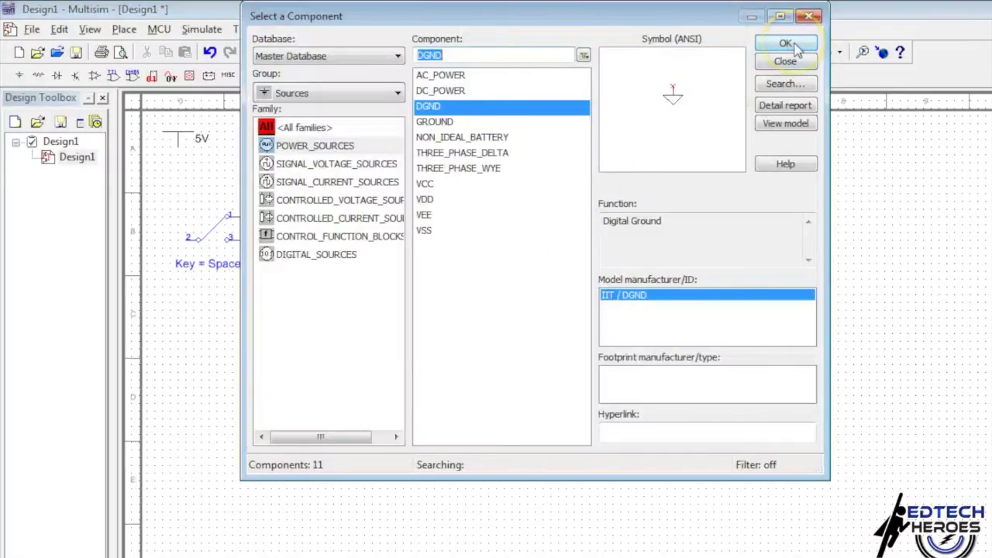
pyautogui.click(785, 44)
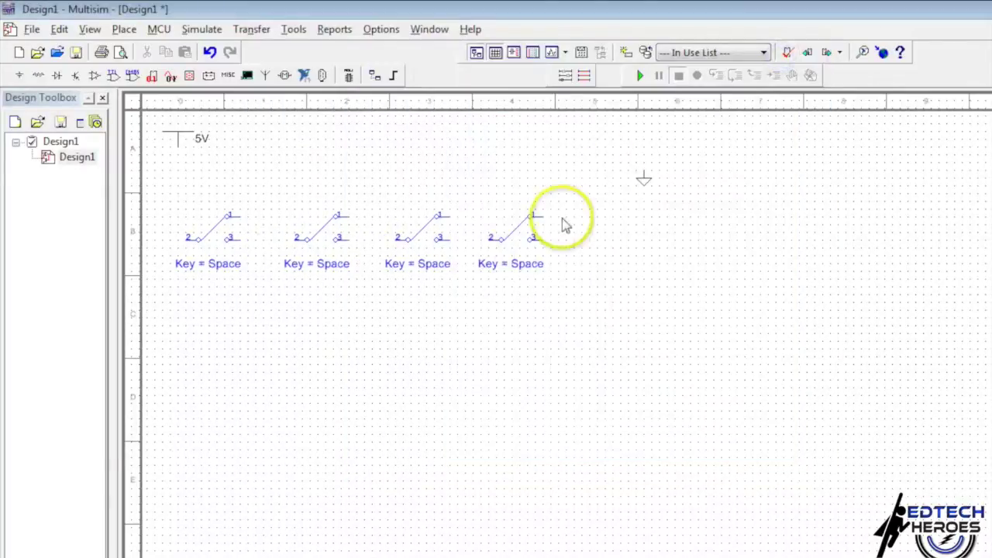
# Rotate each of the four SPDT switches 90° counterclockwise.
pyautogui.click(195, 221)
pyautogui.rightClick(193, 221)
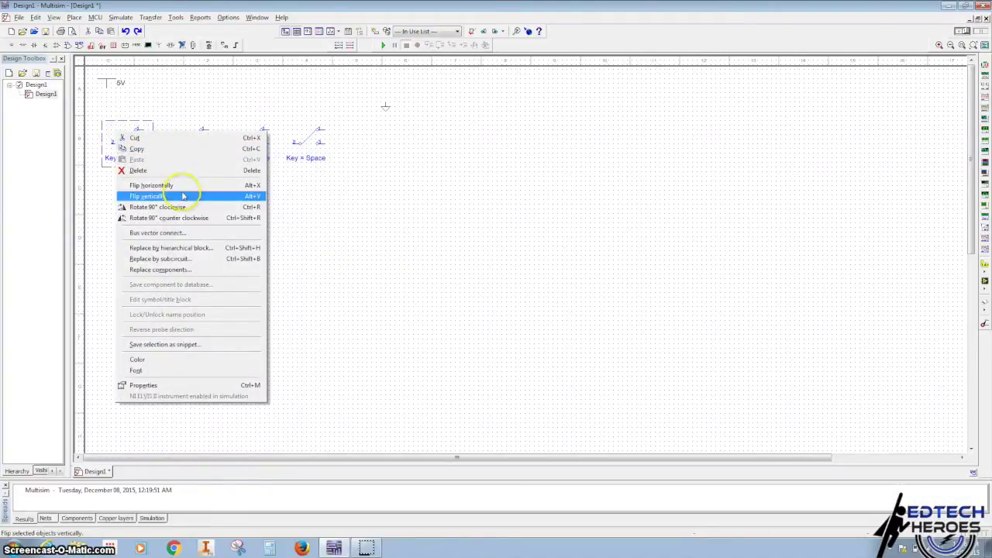
pyautogui.click(186, 218)
pyautogui.click(178, 133)
pyautogui.rightClick(179, 130)
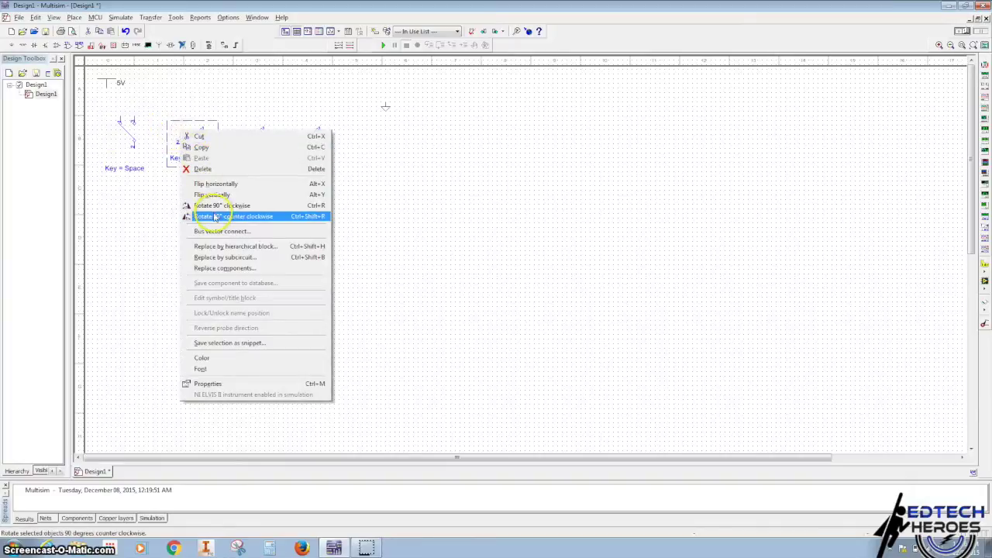
pyautogui.click(214, 218)
pyautogui.click(242, 130)
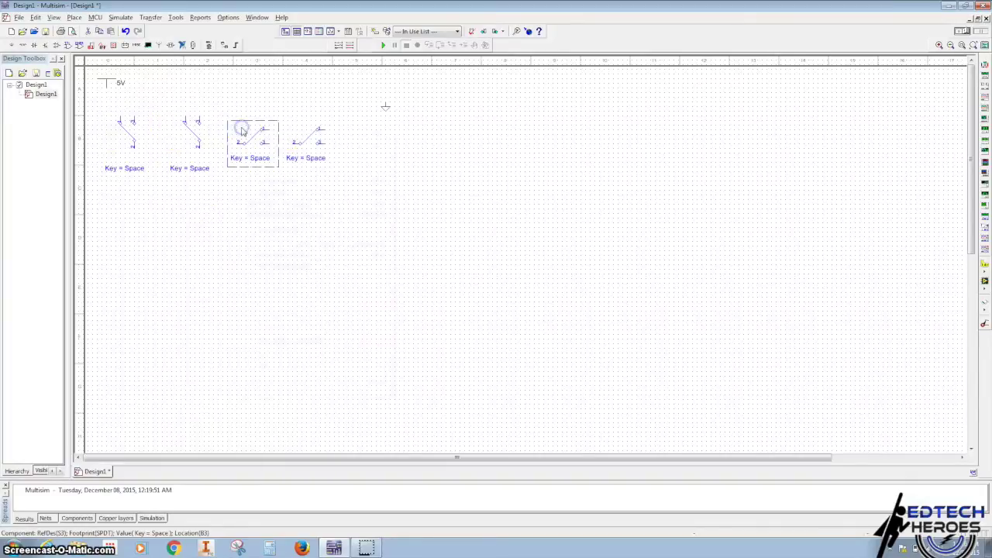
pyautogui.rightClick(242, 130)
pyautogui.click(267, 213)
pyautogui.click(294, 134)
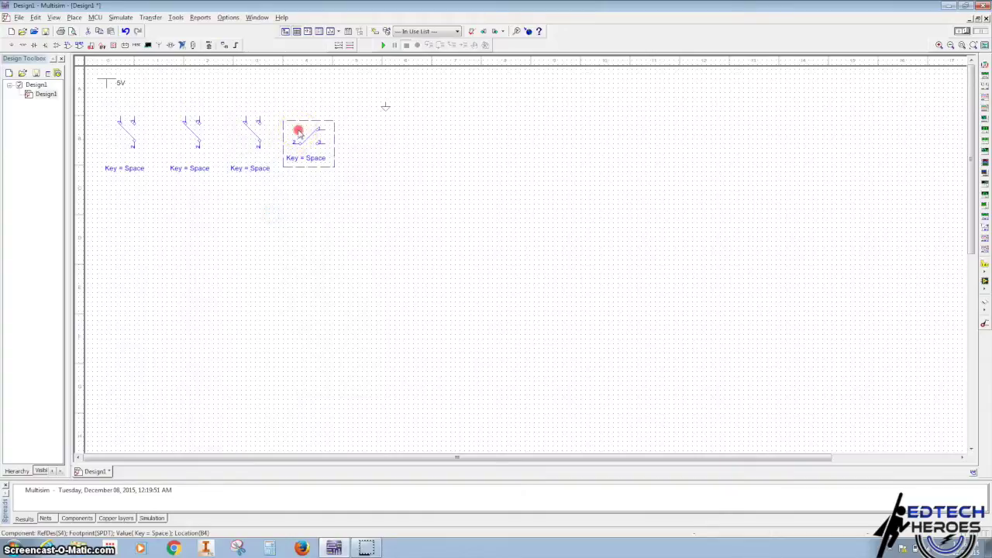
pyautogui.rightClick(298, 131)
pyautogui.click(327, 215)
# Open the properties of the fourth (rightmost) switch and enter the label T.
pyautogui.click(320, 169)
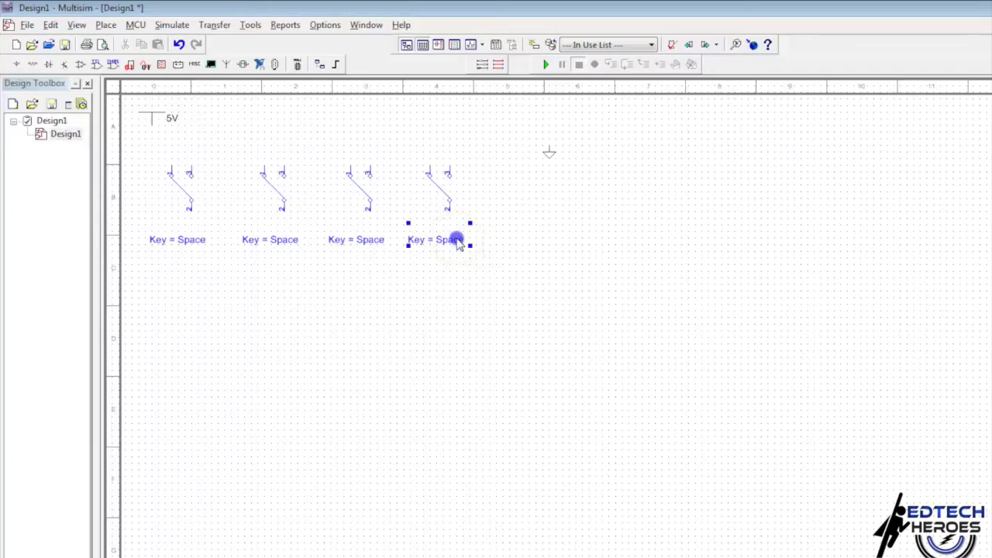
pyautogui.doubleClick(458, 243)
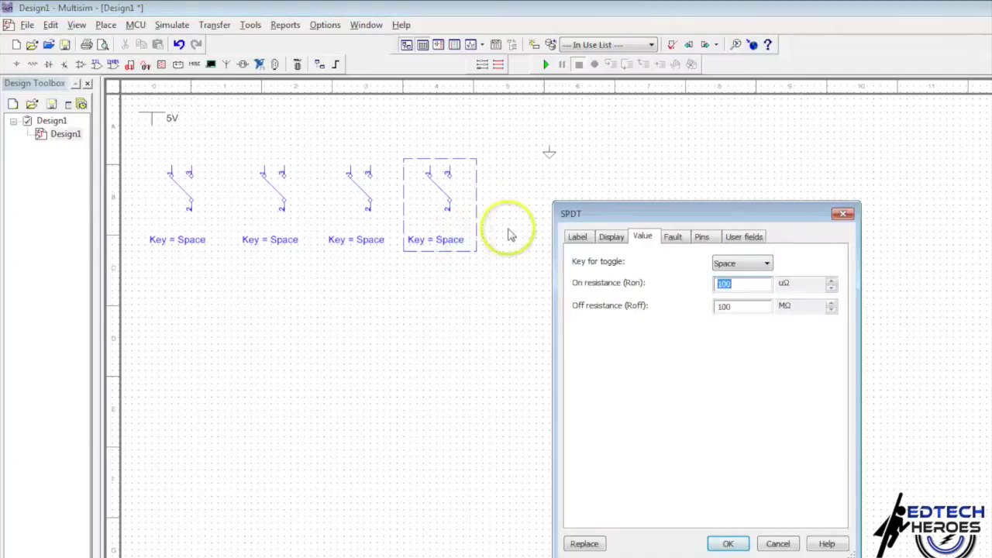
pyautogui.click(580, 236)
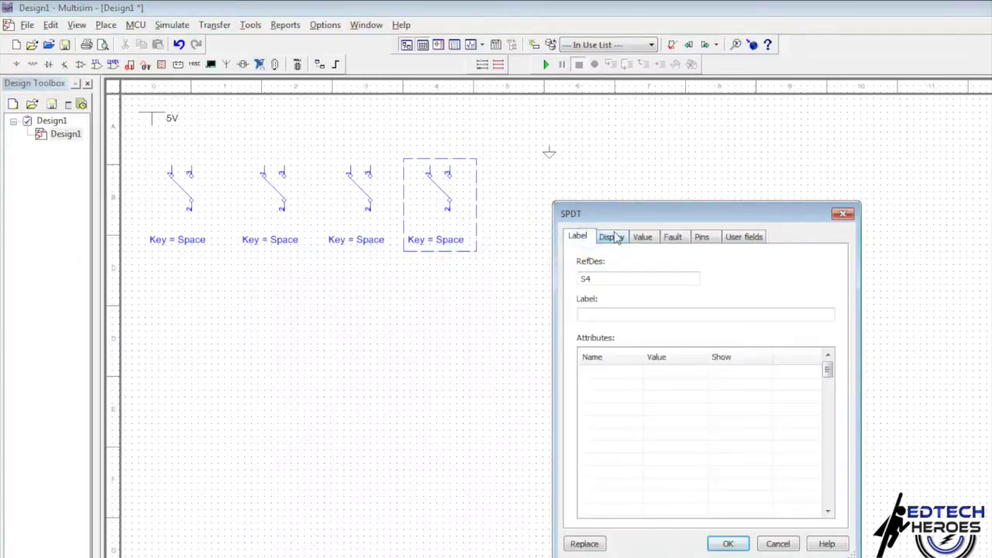
pyautogui.click(611, 237)
pyautogui.click(579, 237)
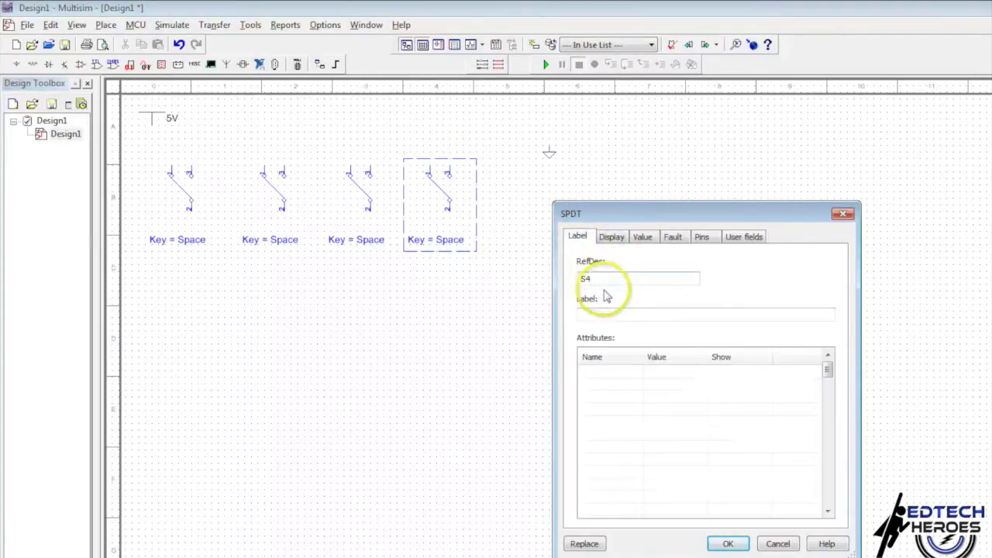
pyautogui.click(686, 313)
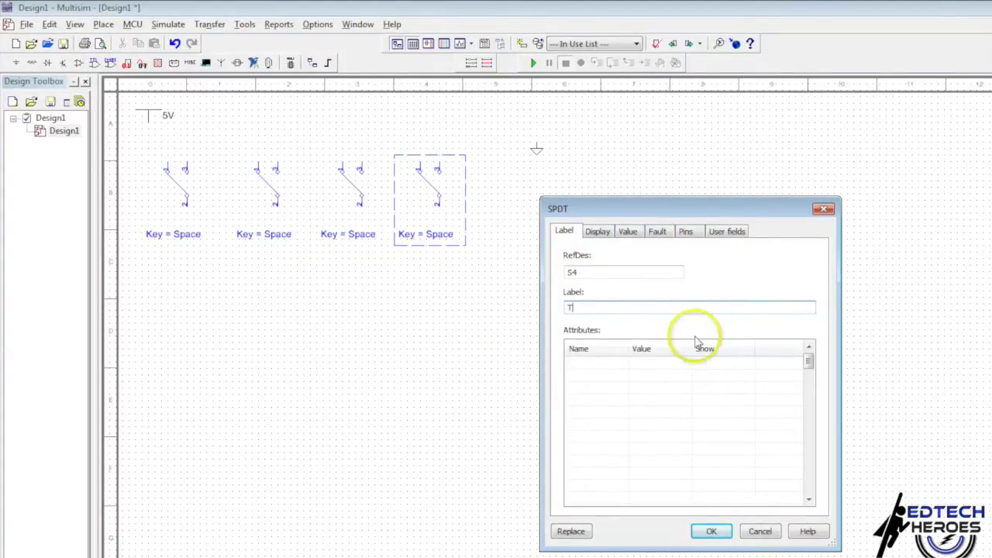
# Set the fourth switch's toggle key to T and apply its properties.
pyautogui.click(598, 232)
pyautogui.click(628, 231)
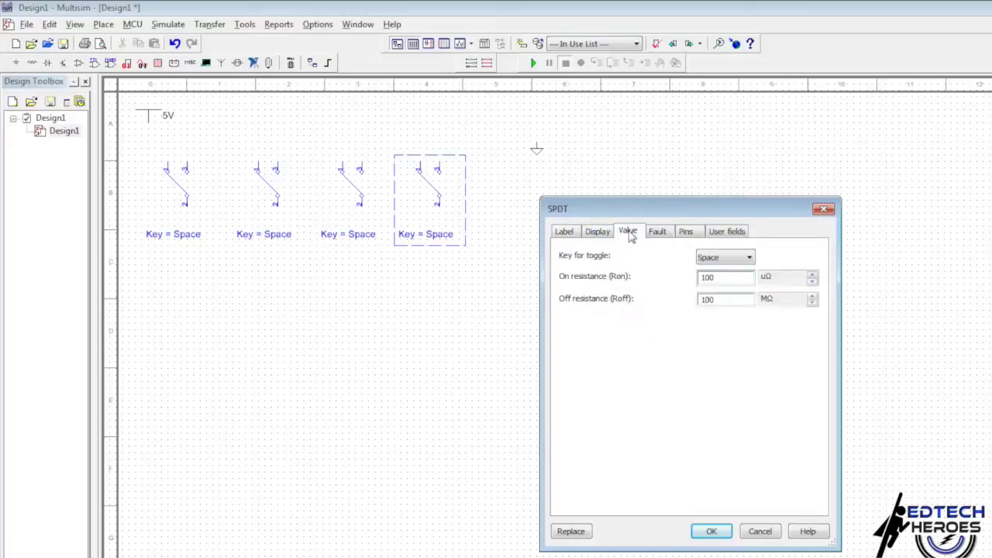
pyautogui.click(706, 259)
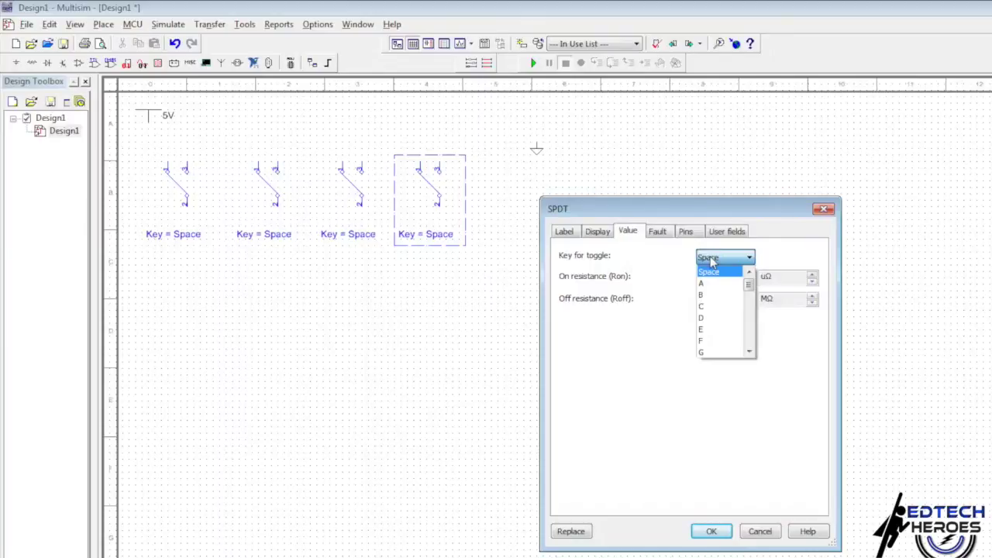
pyautogui.scroll(-4, 705, 326)
pyautogui.click(703, 354)
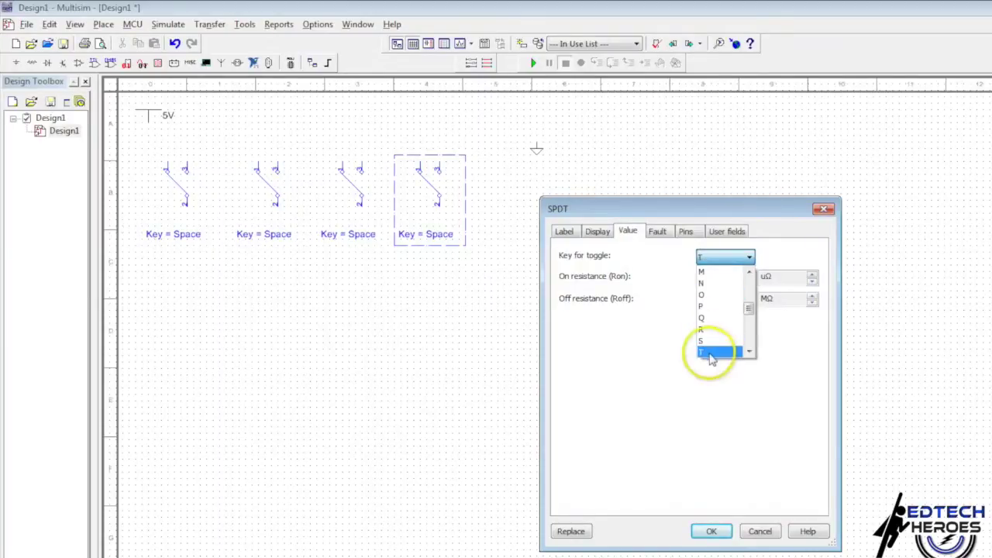
pyautogui.click(728, 531)
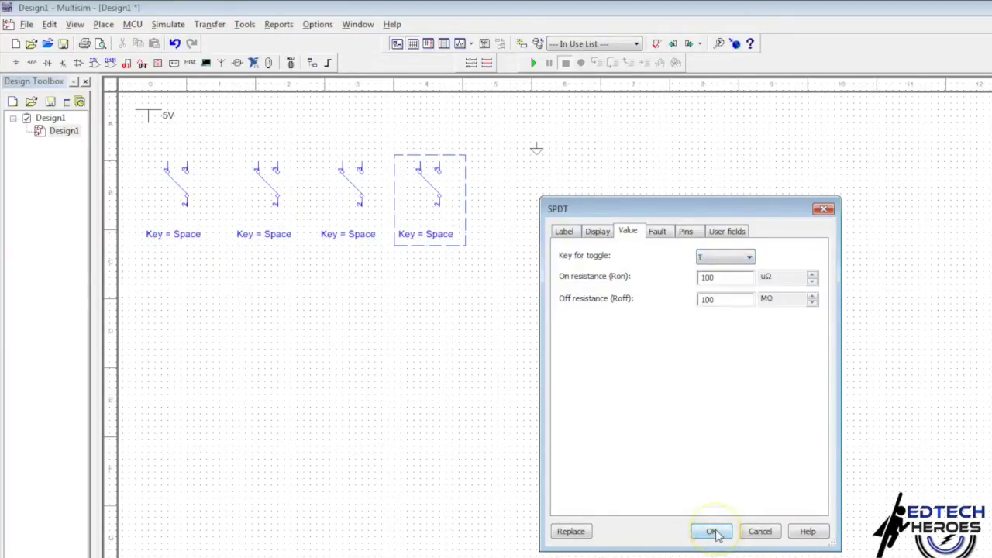
pyautogui.click(715, 533)
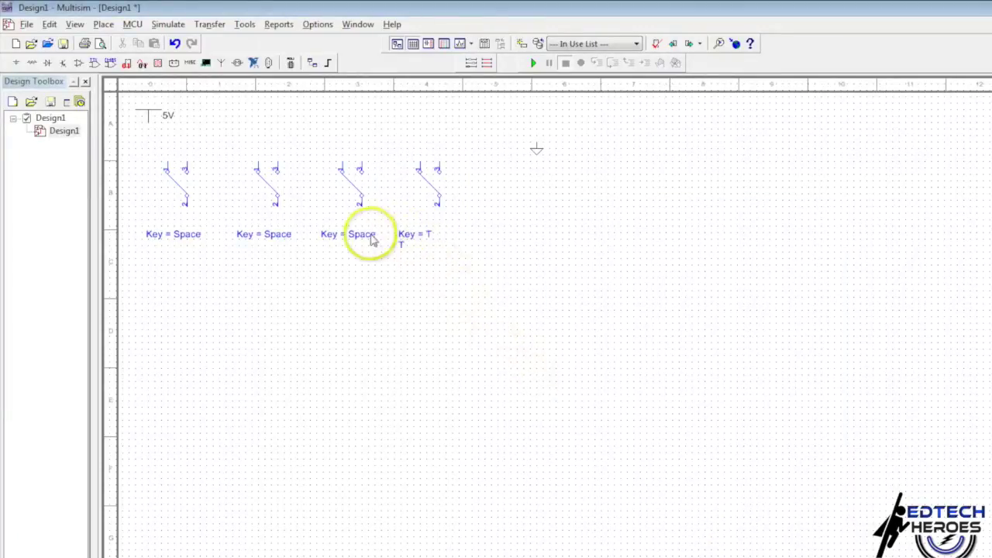
# Give the third switch the label S and set its toggle key to S.
pyautogui.doubleClick(332, 236)
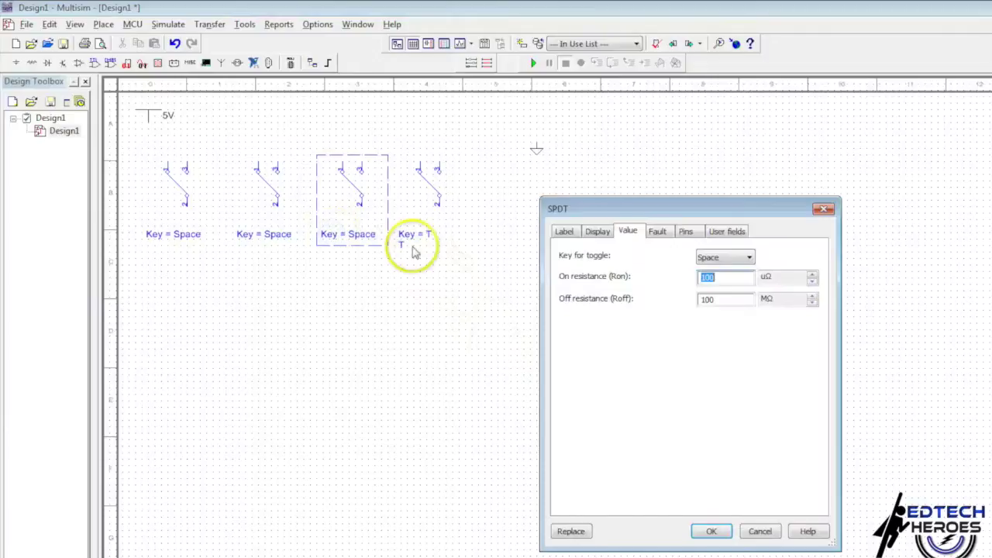
pyautogui.click(566, 233)
pyautogui.click(582, 307)
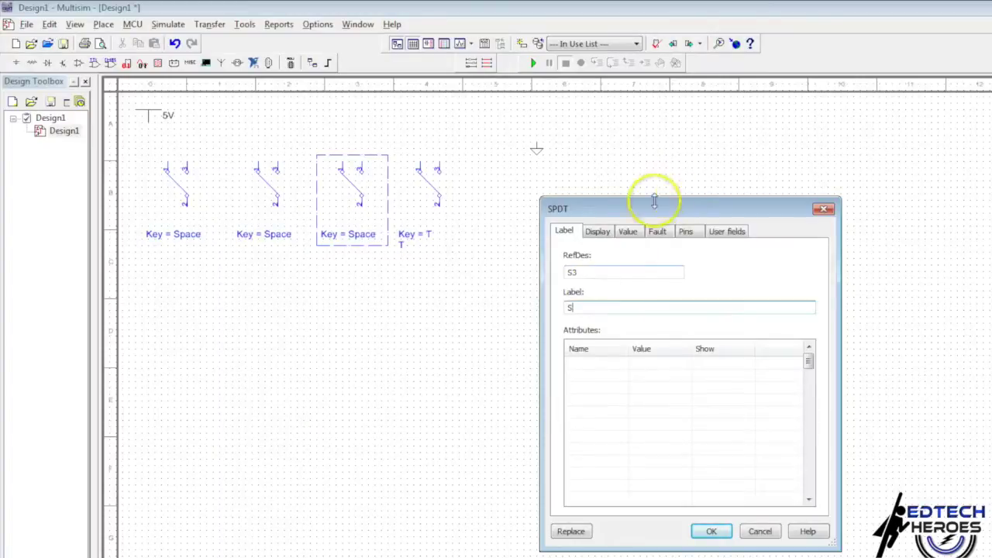
pyautogui.click(627, 231)
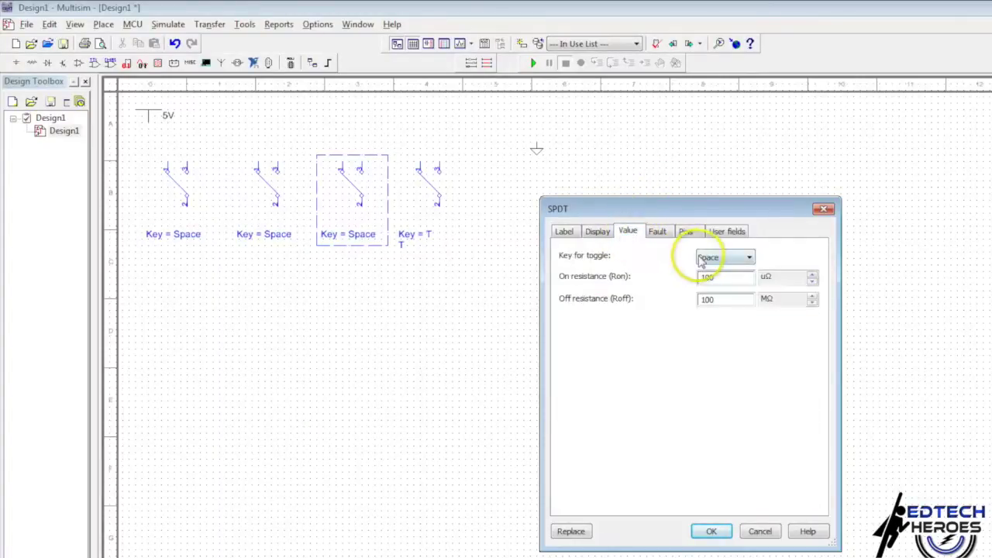
pyautogui.click(723, 256)
pyautogui.press('s')
pyautogui.click(720, 350)
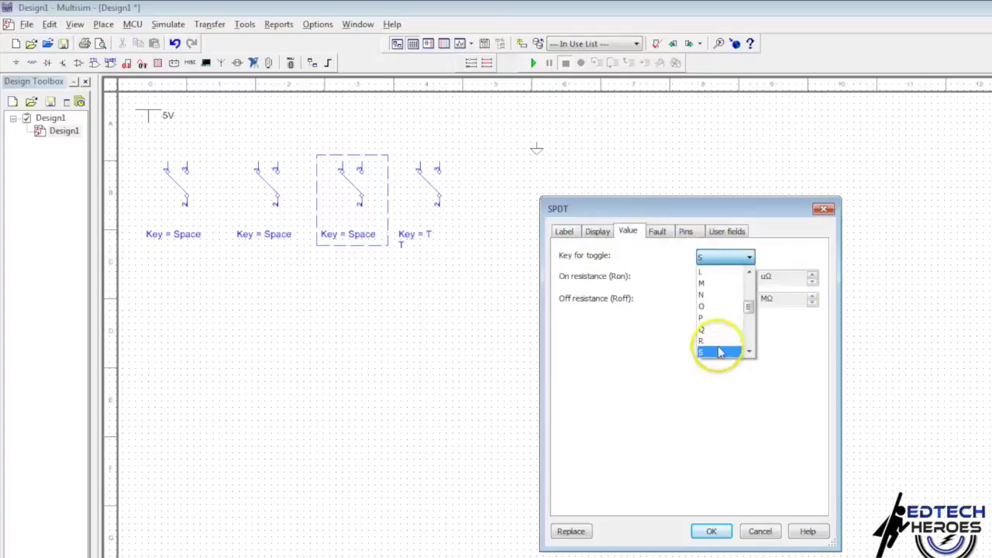
pyautogui.click(723, 532)
# Set the second switch's reference designator to V and its toggle key to V.
pyautogui.doubleClick(279, 237)
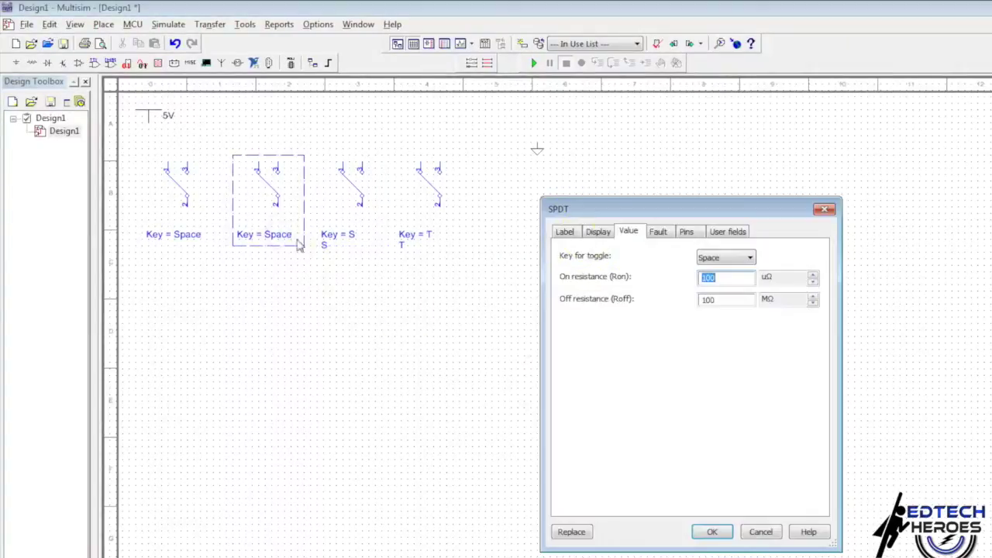
pyautogui.click(564, 231)
pyautogui.click(595, 273)
pyautogui.write('V')
pyautogui.click(627, 231)
pyautogui.click(723, 257)
pyautogui.click(704, 352)
pyautogui.click(712, 531)
# Set the first switch's reference designator to P and its toggle key to P.
pyautogui.doubleClick(190, 242)
pyautogui.click(564, 231)
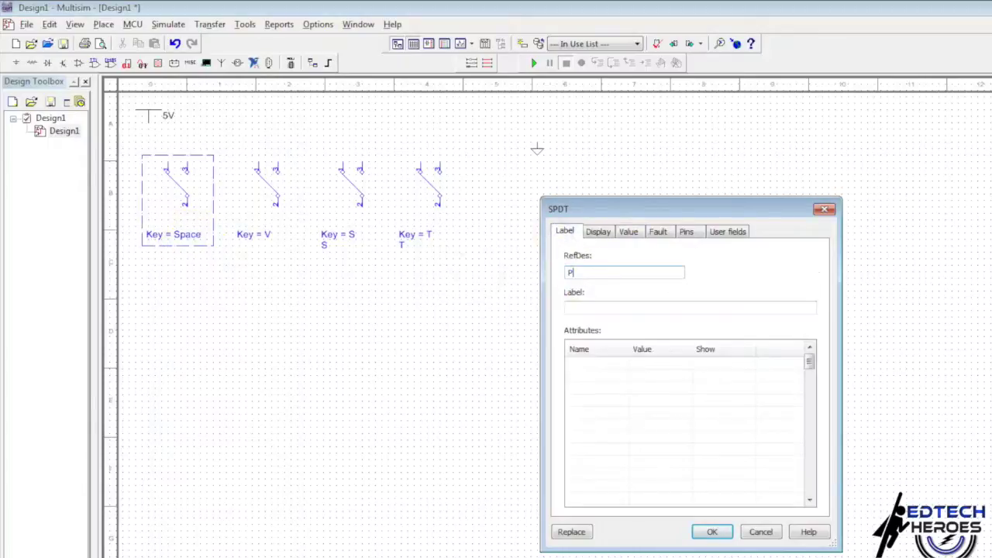
pyautogui.click(628, 231)
pyautogui.click(722, 257)
pyautogui.click(704, 346)
pyautogui.click(712, 532)
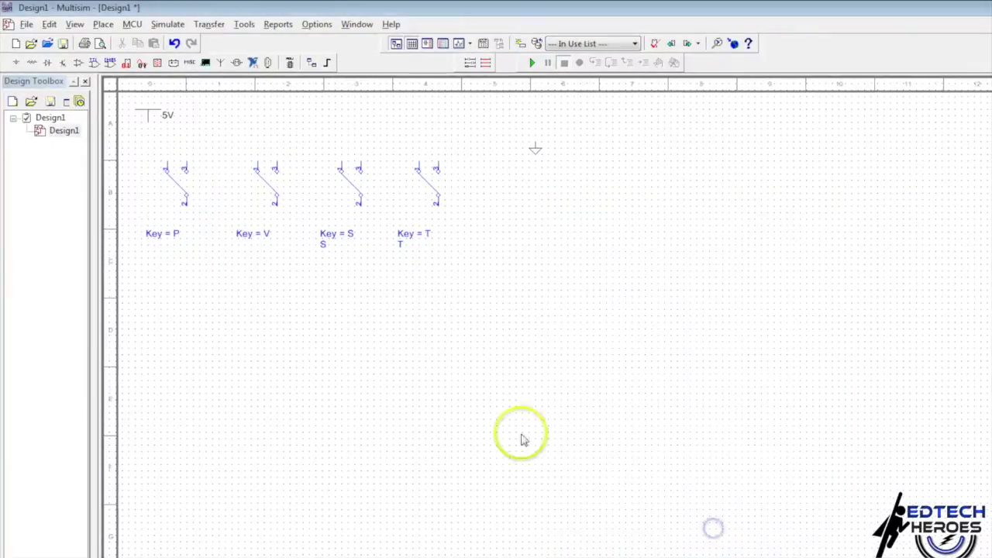
# Give the second switch the capital-letter label V.
pyautogui.doubleClick(252, 237)
pyautogui.click(563, 231)
pyautogui.click(582, 307)
pyautogui.write('v')
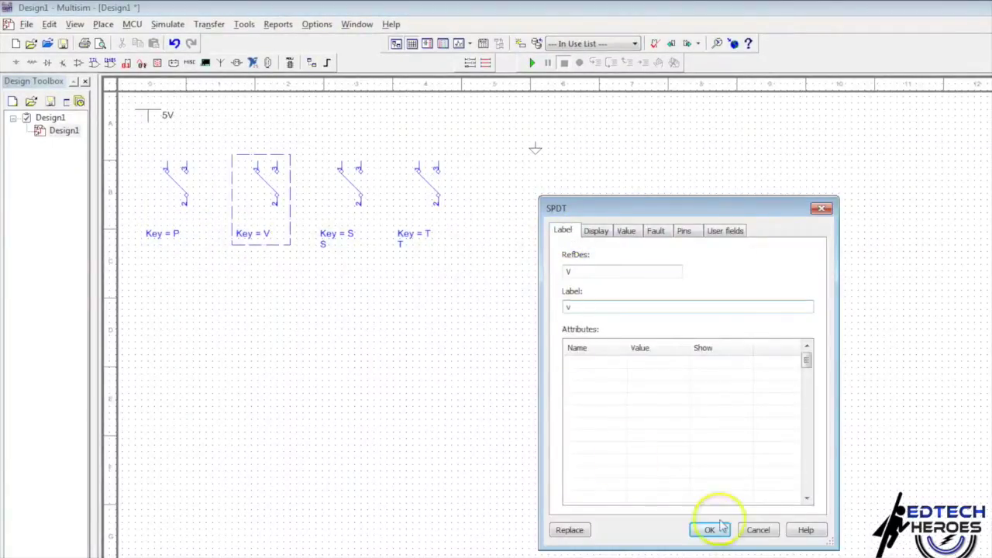
pyautogui.click(709, 529)
pyautogui.doubleClick(252, 236)
pyautogui.click(562, 231)
pyautogui.click(709, 529)
# Give the first switch the label P.
pyautogui.doubleClick(162, 236)
pyautogui.click(563, 231)
pyautogui.click(582, 307)
pyautogui.write('P')
pyautogui.click(709, 529)
# Wire the 5V VCC supply to pin 3 of all four switches along a common horizontal rail.
pyautogui.click(148, 122)
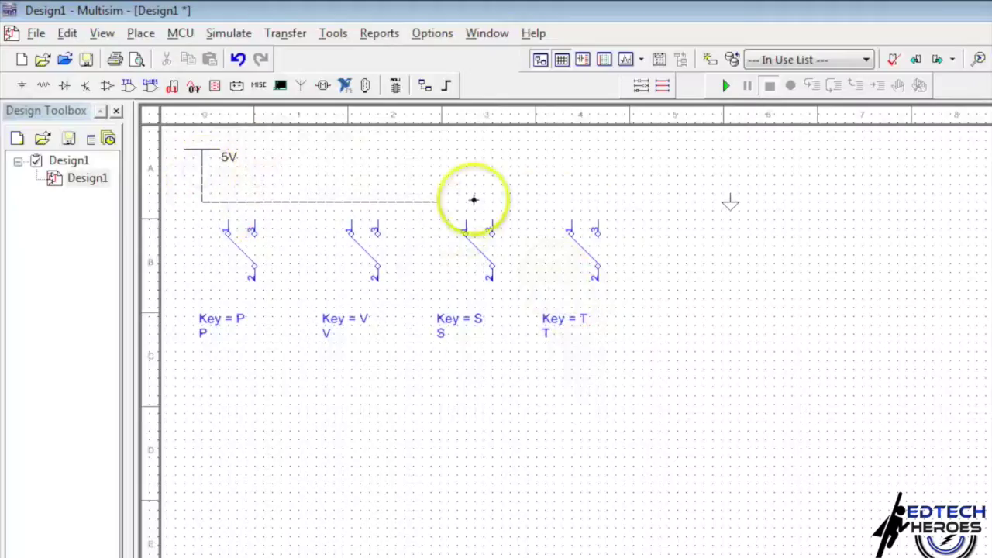
pyautogui.click(597, 223)
pyautogui.click(491, 224)
pyautogui.click(491, 210)
pyautogui.click(377, 225)
pyautogui.click(377, 210)
pyautogui.click(253, 223)
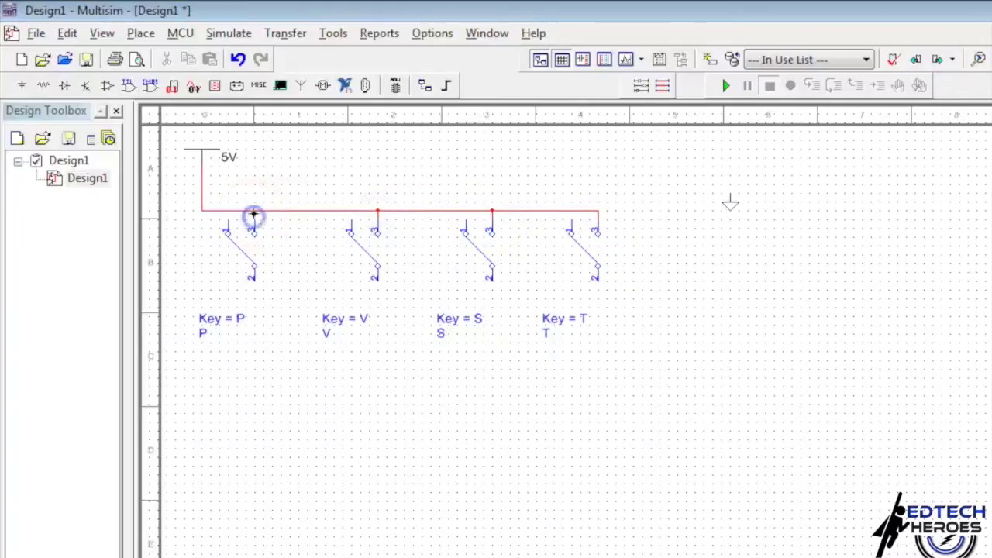
# Wire pin 1 of the first switch to the digital ground and set that net's color to black.
pyautogui.click(228, 217)
pyautogui.click(731, 195)
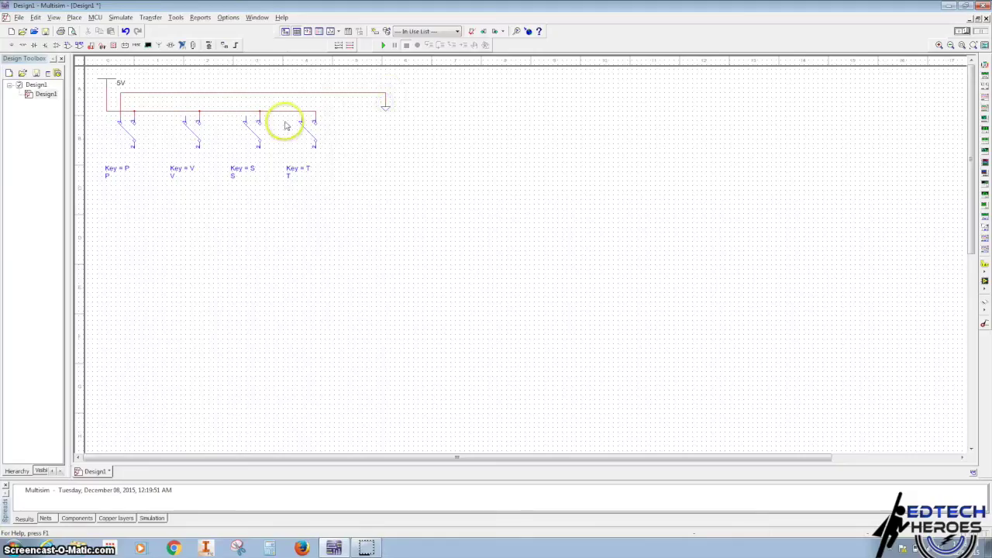
pyautogui.doubleClick(339, 94)
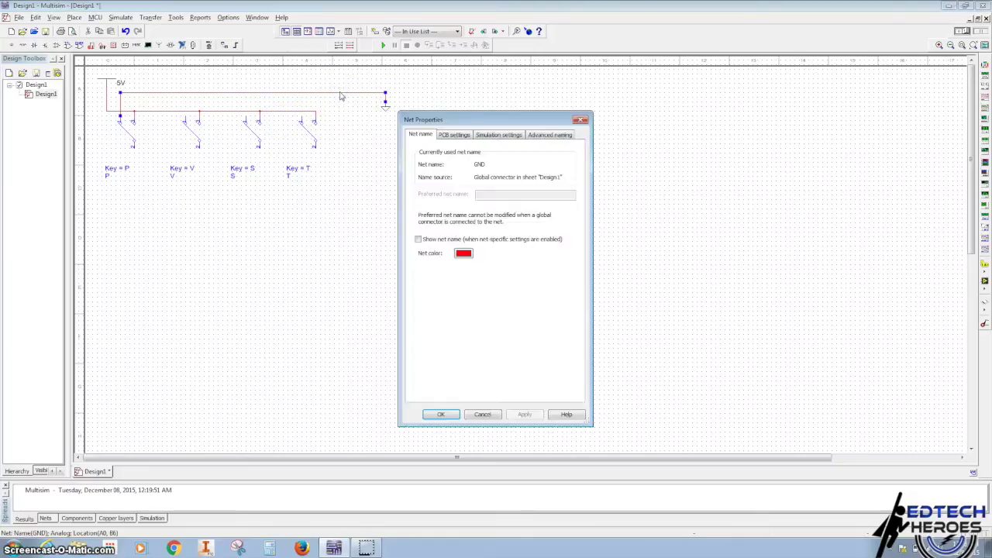
pyautogui.click(462, 253)
pyautogui.click(525, 332)
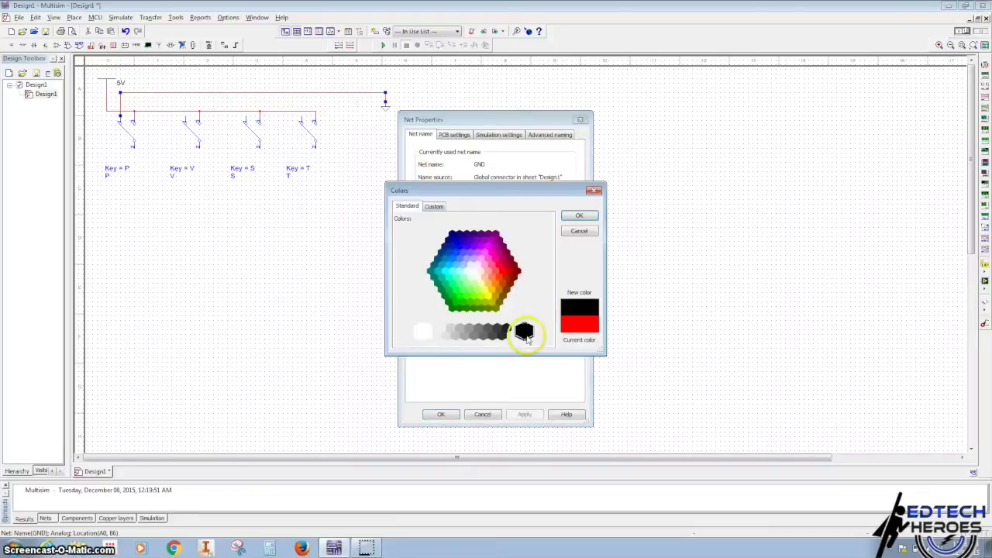
pyautogui.click(579, 214)
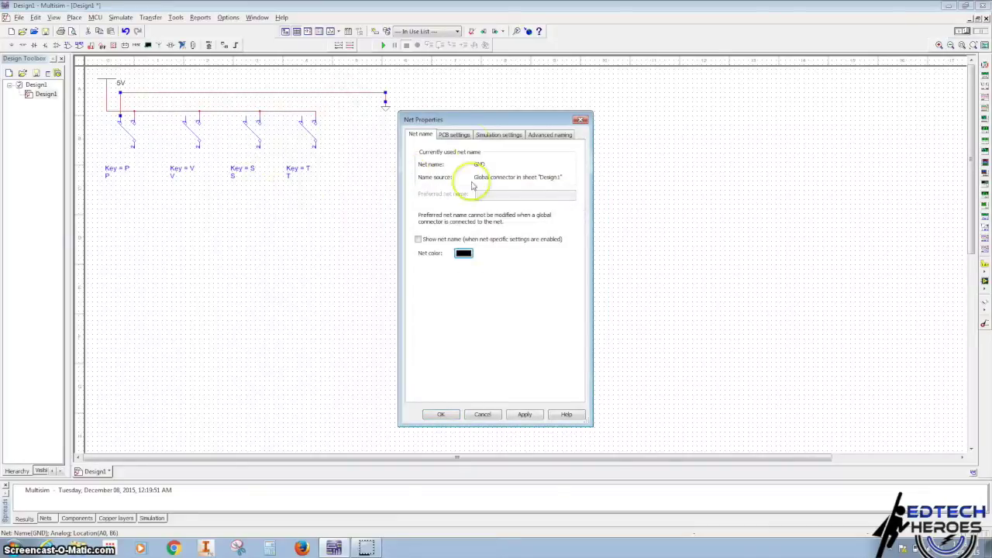
pyautogui.click(520, 415)
pyautogui.click(442, 414)
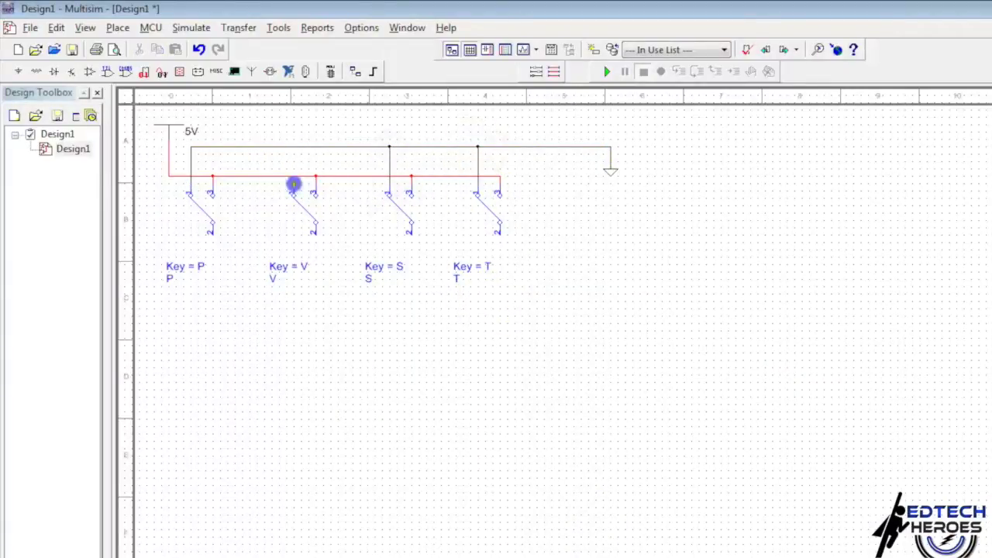
# Move the first switch's key and label text from below its symbol to the symbol's left side.
pyautogui.click(163, 222)
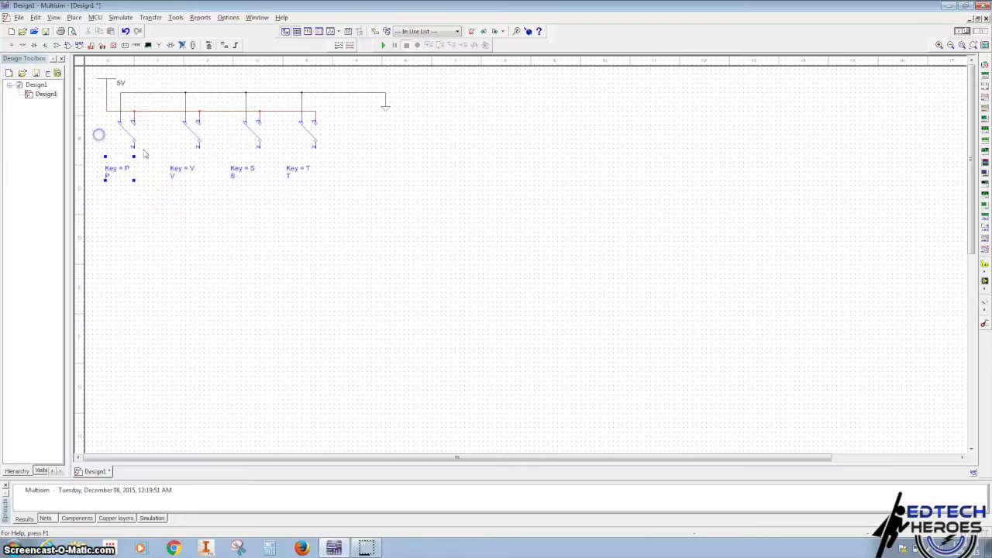
pyautogui.moveTo(127, 171); pyautogui.dragTo(108, 139)
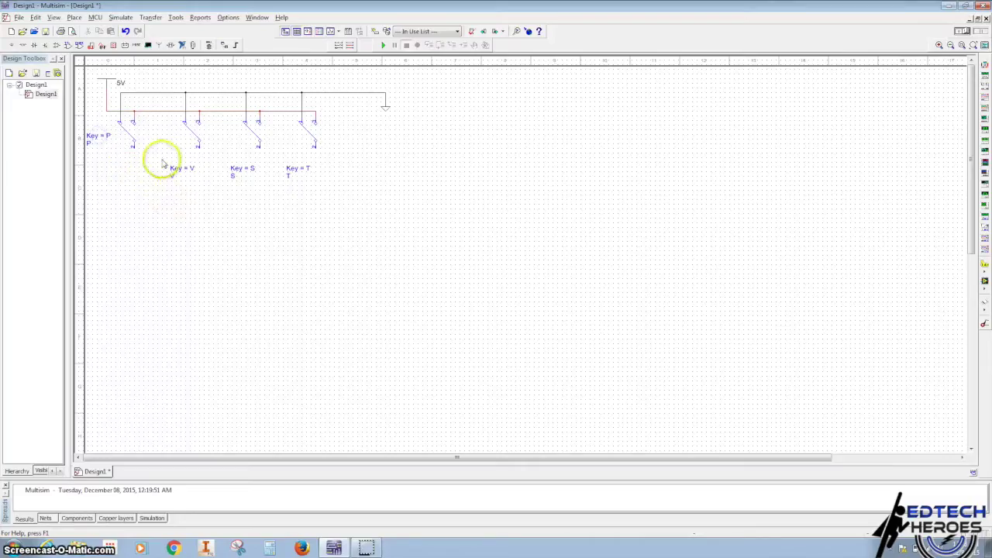
# Add a text note right of the ground symbol with the author's name, the date 12/8/15 and "2.1.6 Majority Vote".
pyautogui.click(150, 17)
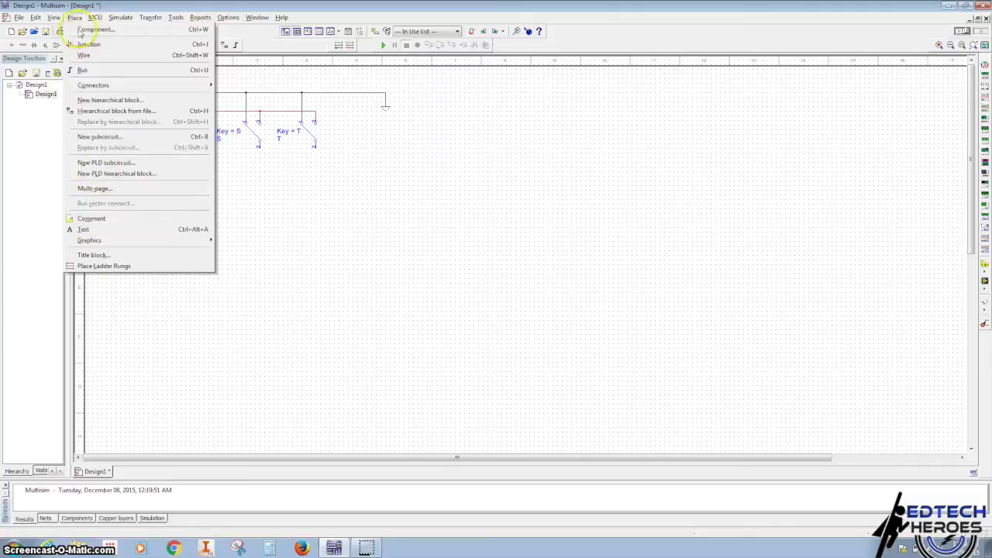
pyautogui.click(104, 228)
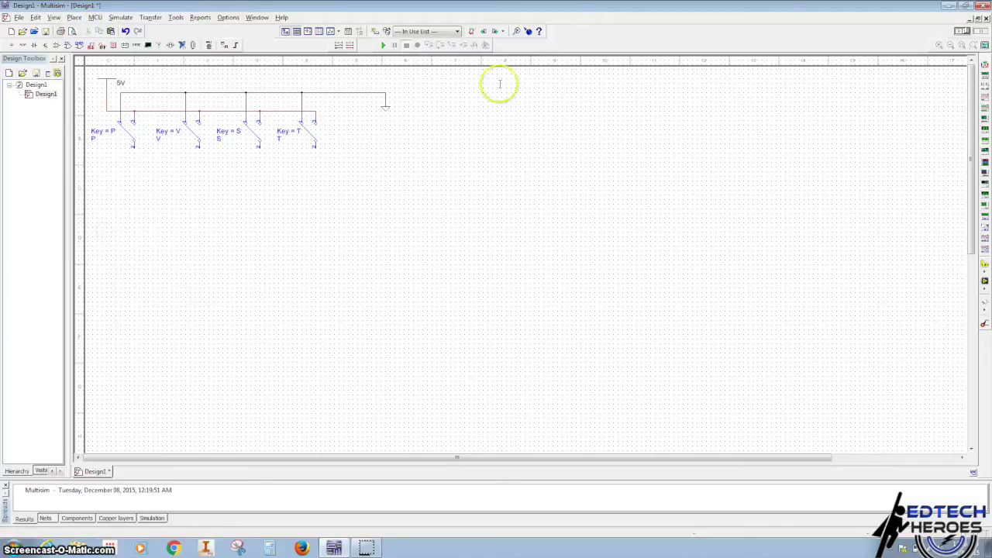
pyautogui.click(525, 79)
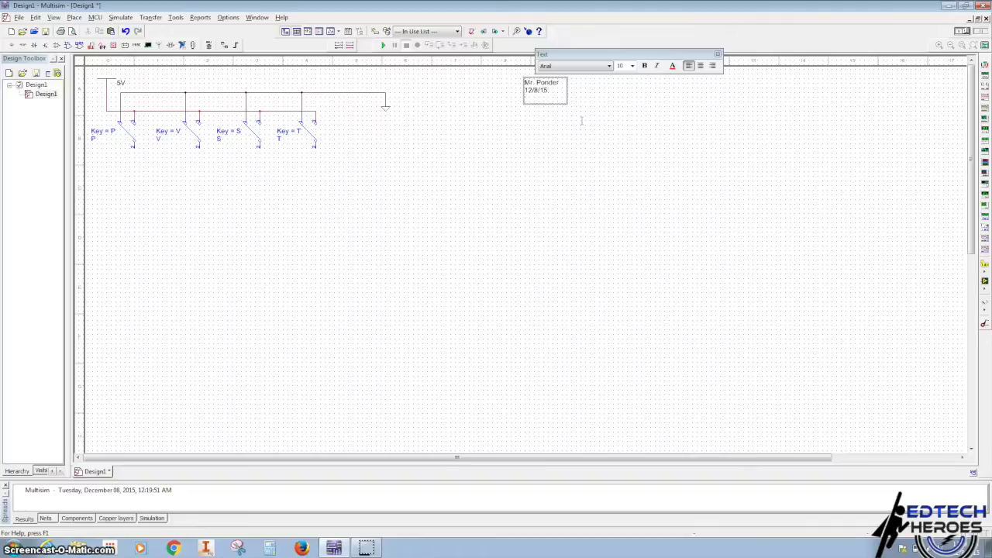
pyautogui.click(581, 121)
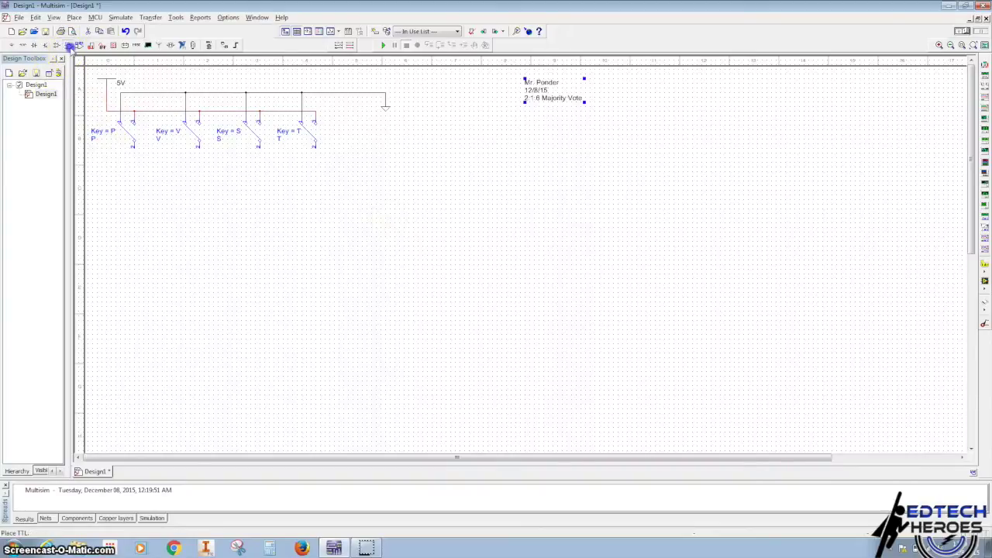
# Search the TTL group's 74LS family for 74ls04 and choose the 74LS04N hex inverter for placement.
pyautogui.click(68, 45)
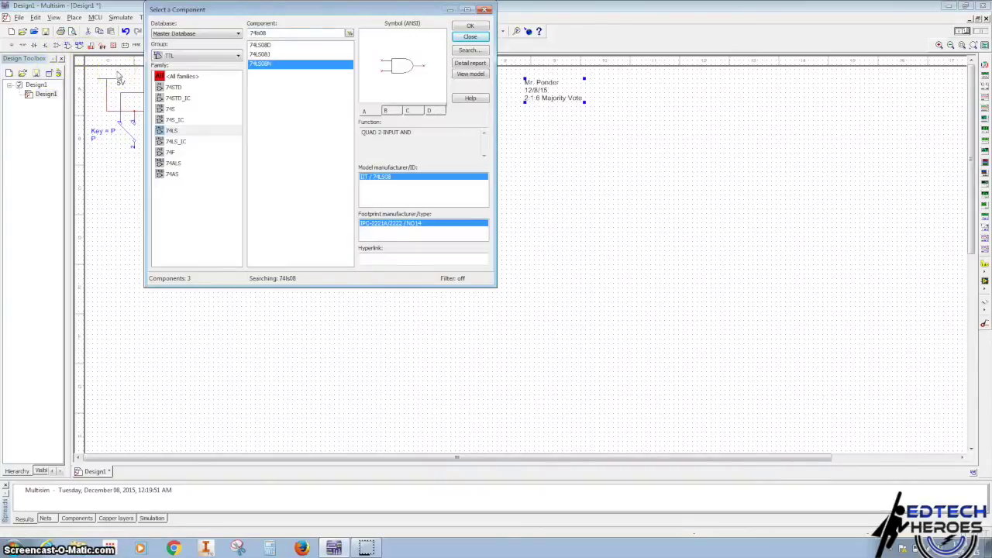
pyautogui.press('BackSpace')
pyautogui.write('4')
pyautogui.click(276, 55)
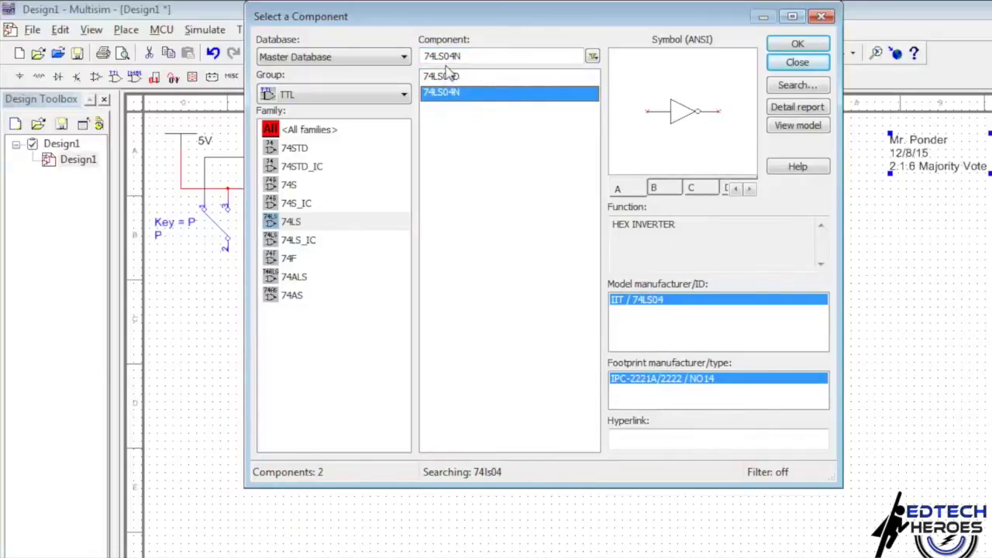
pyautogui.click(431, 70)
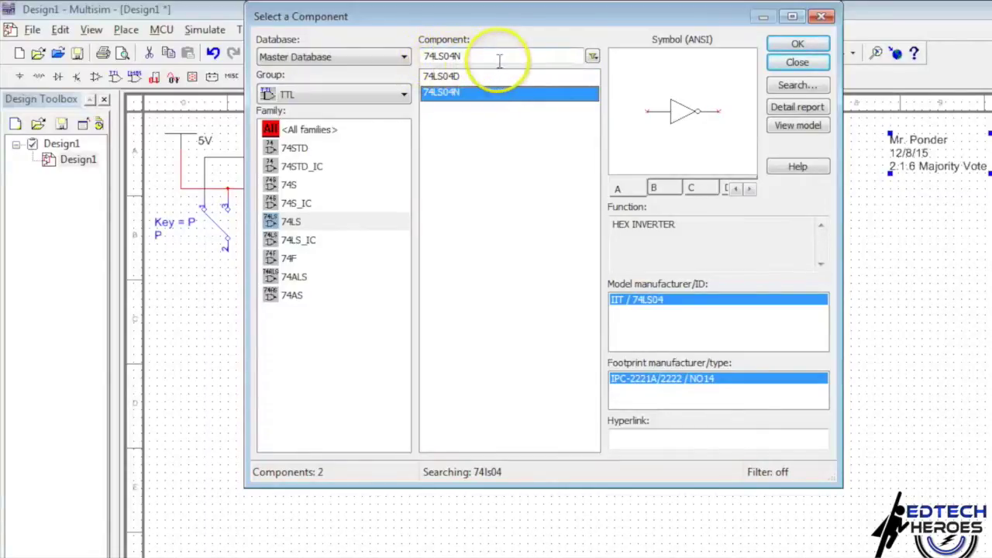
pyautogui.click(794, 47)
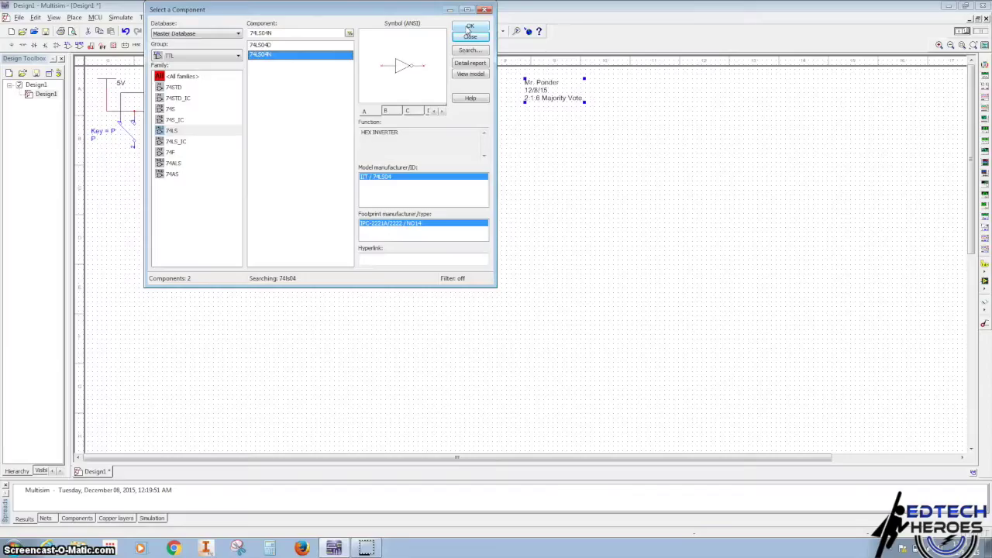
pyautogui.click(468, 29)
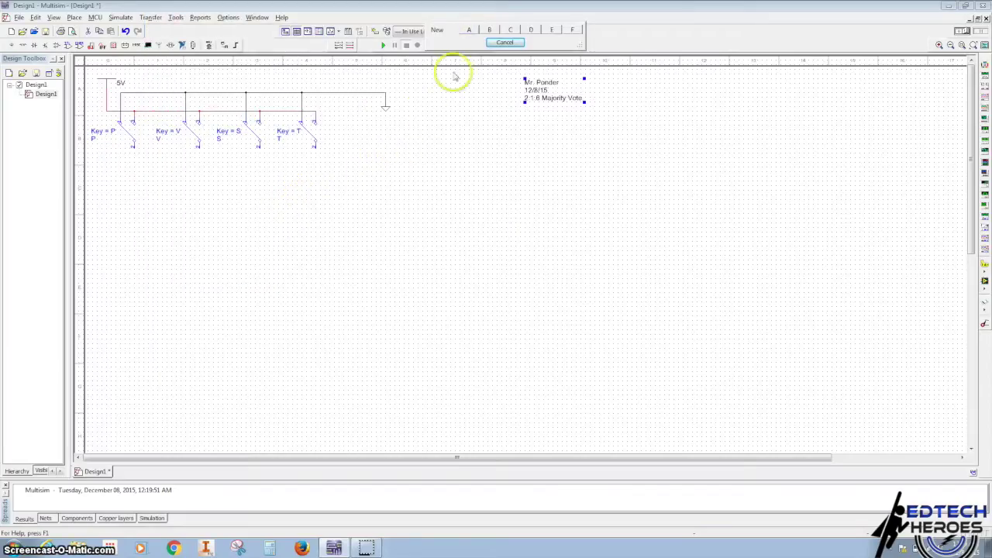
# Place inverter sections A, B, C and D of one 74LS04N chip below the T, S, V and P switches respectively.
pyautogui.moveTo(444, 41); pyautogui.dragTo(447, 146)
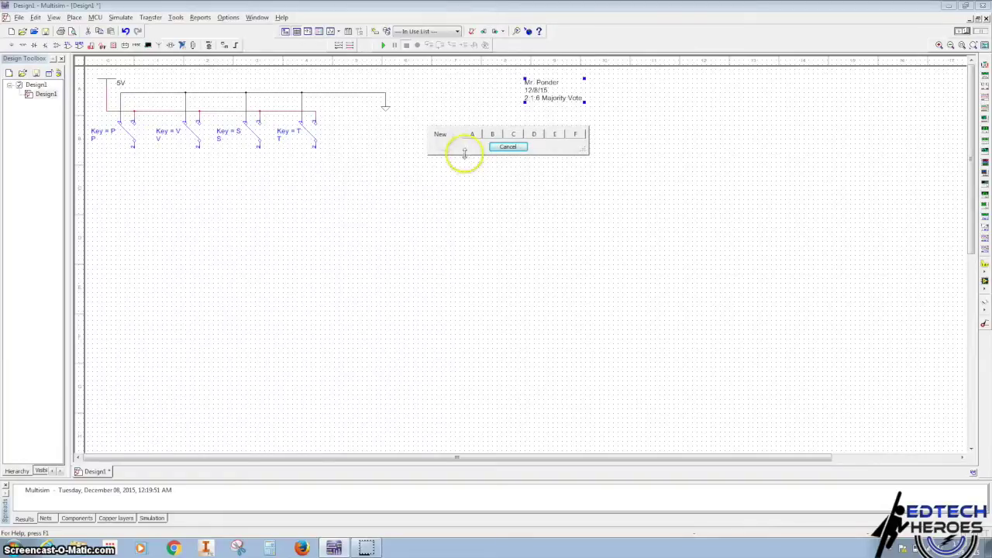
pyautogui.click(470, 135)
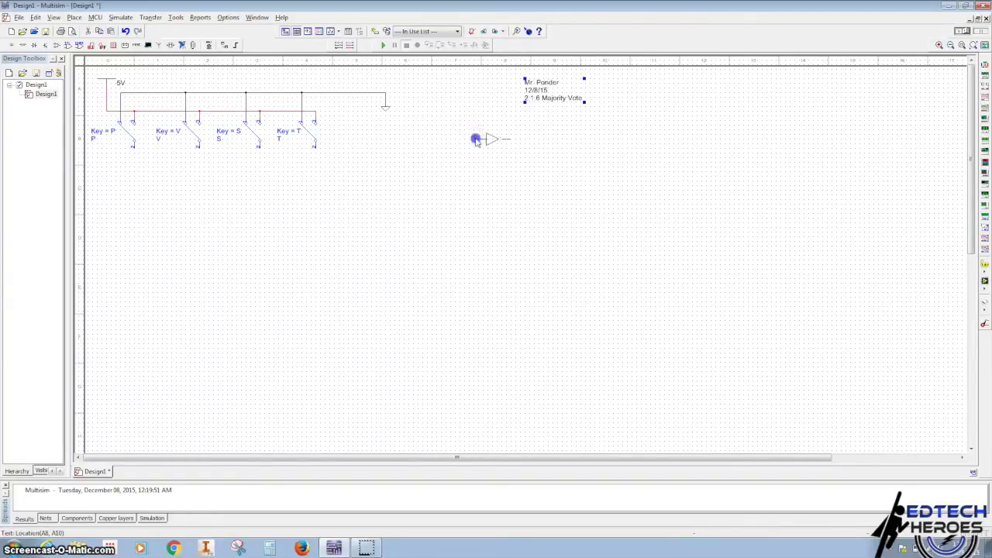
pyautogui.click(300, 179)
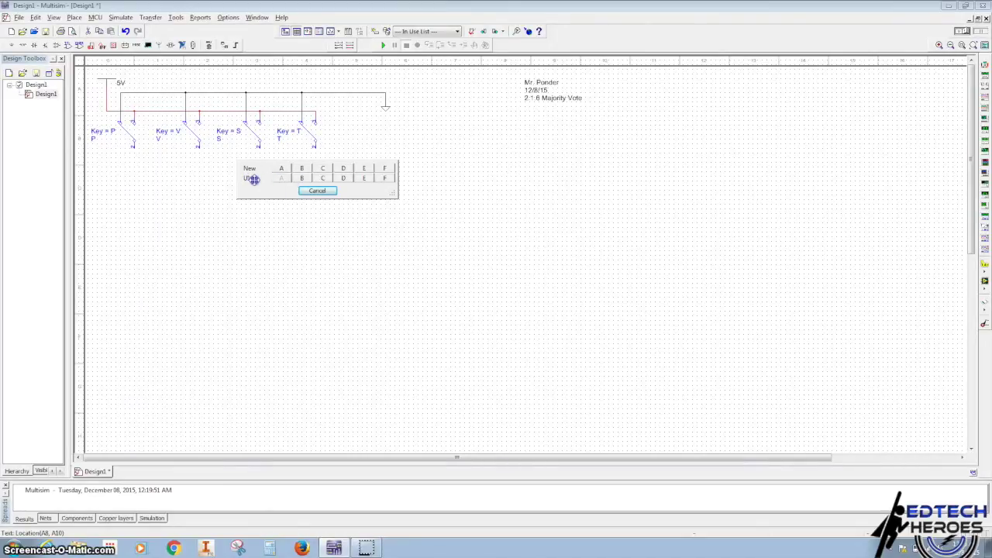
pyautogui.click(302, 180)
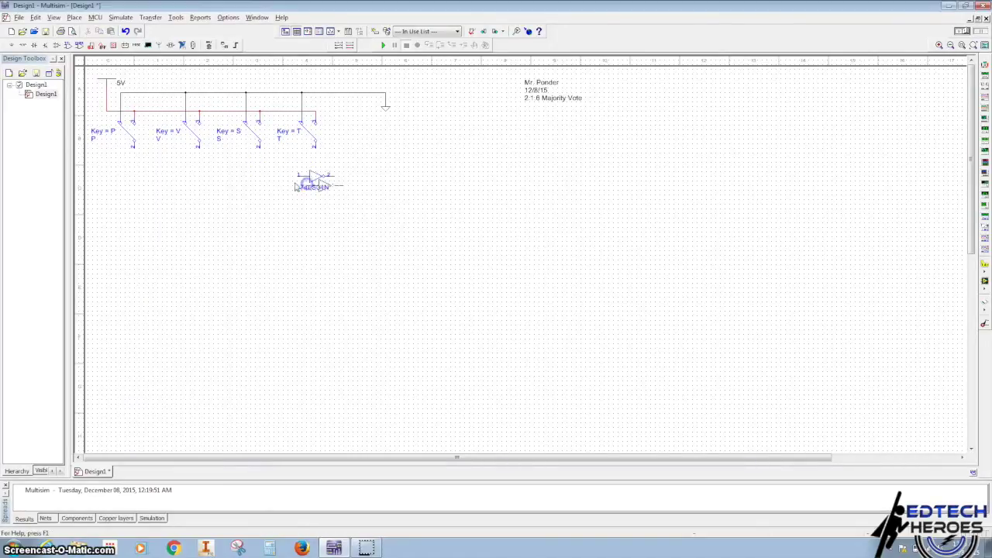
pyautogui.click(246, 178)
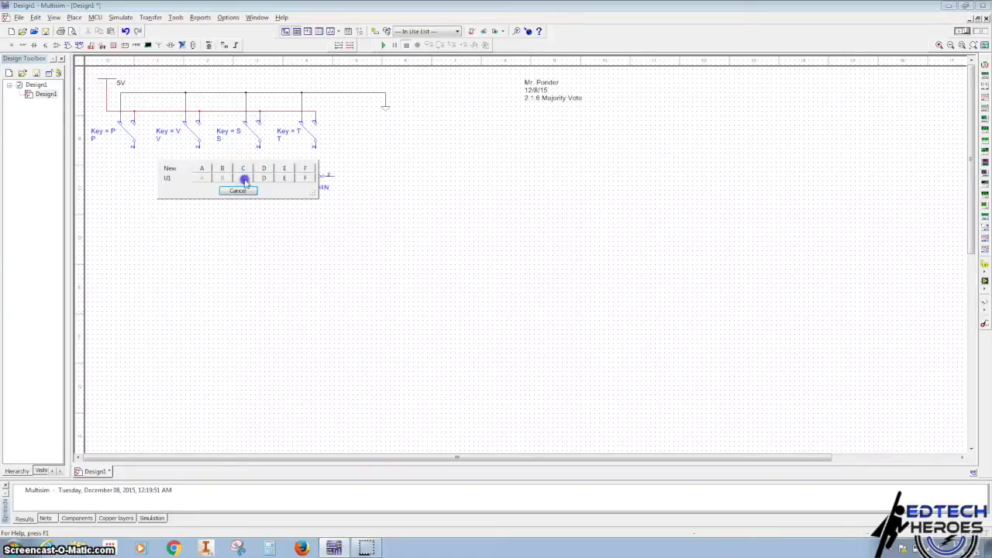
pyautogui.click(244, 180)
pyautogui.click(186, 177)
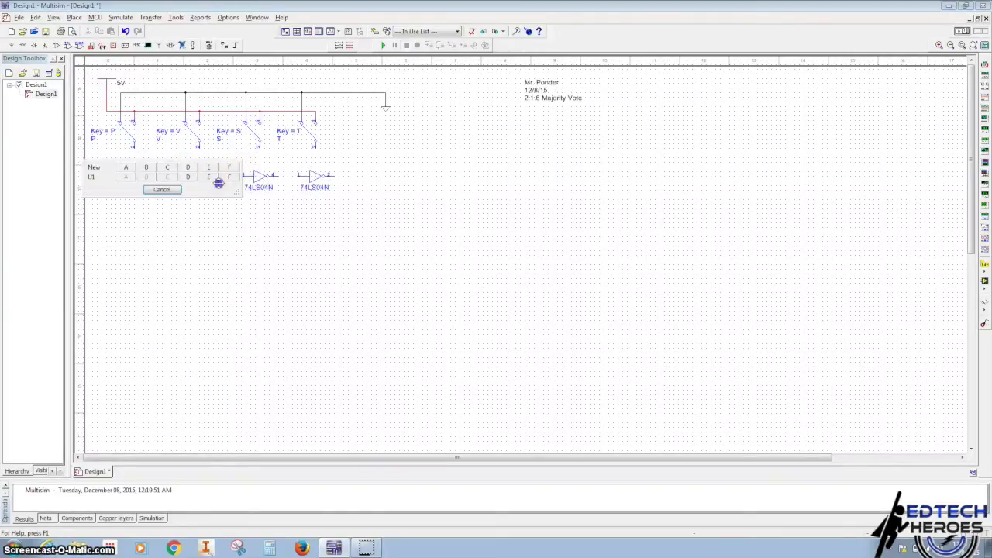
pyautogui.click(188, 178)
pyautogui.click(123, 169)
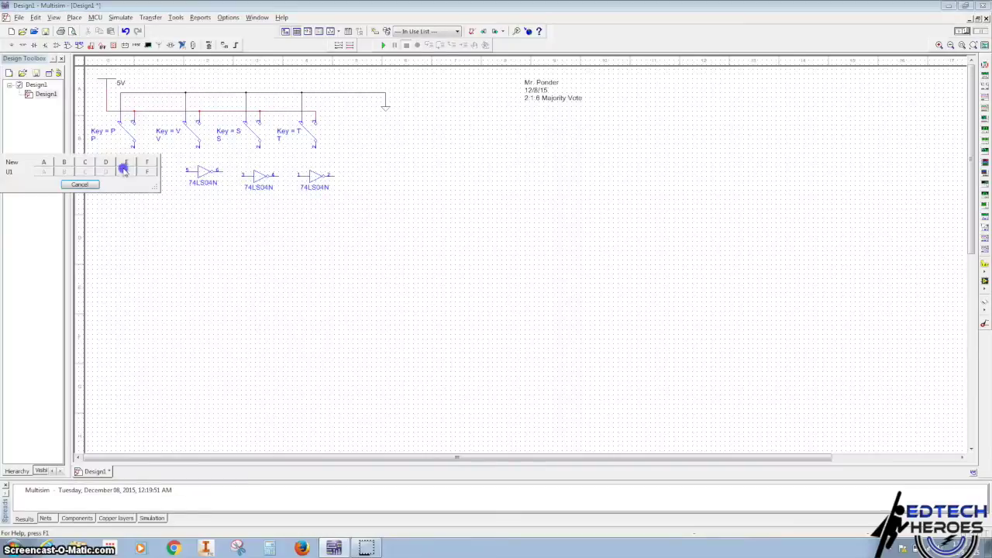
pyautogui.click(82, 184)
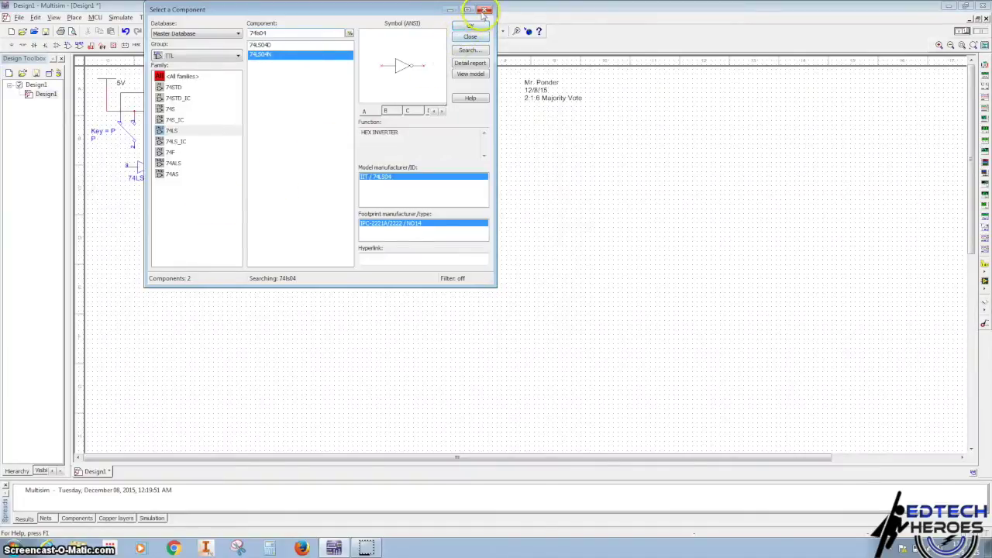
pyautogui.click(484, 11)
# Rotate all four 74LS04N inverters 90 degrees clockwise so their inputs face up toward the switches.
pyautogui.click(309, 170)
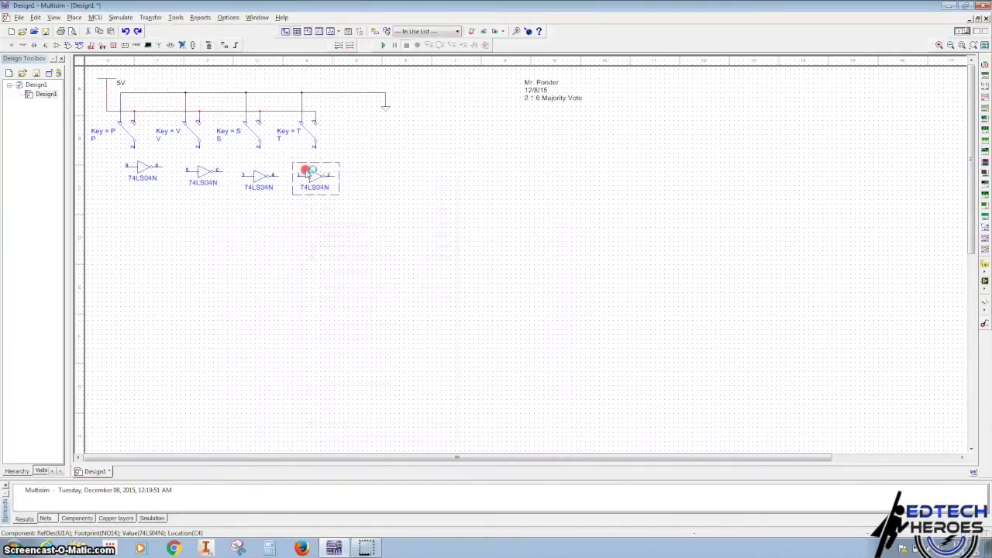
pyautogui.rightClick(309, 172)
pyautogui.click(361, 244)
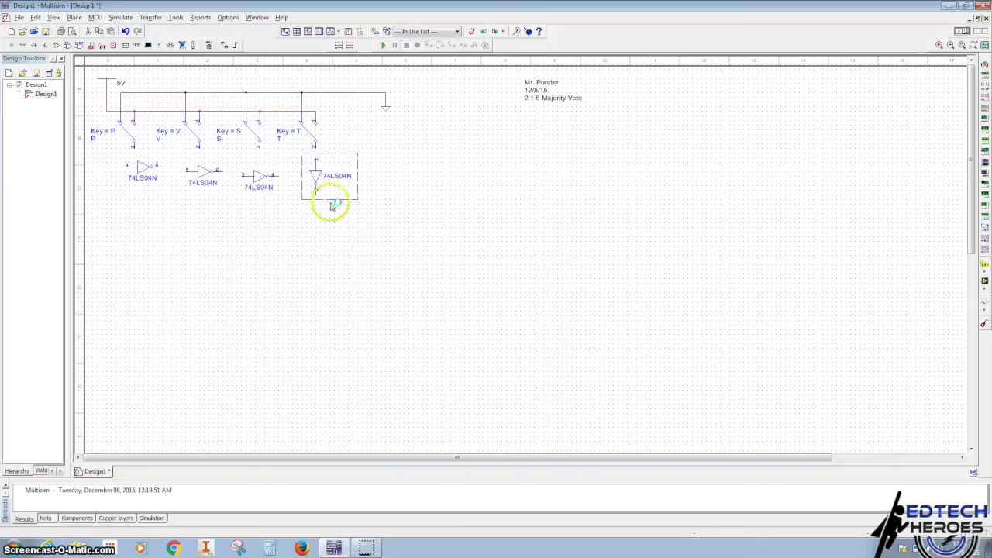
pyautogui.rightClick(249, 178)
pyautogui.click(293, 245)
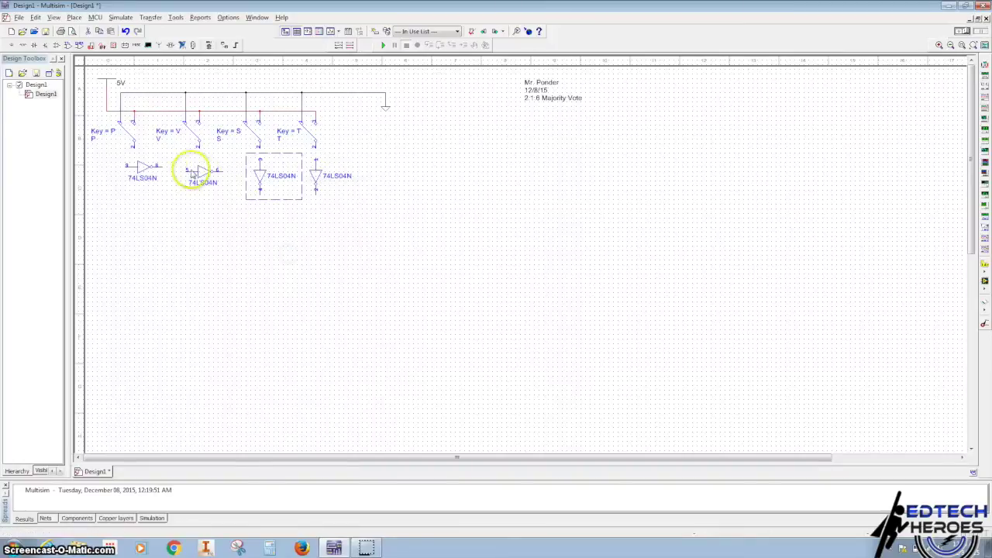
pyautogui.rightClick(195, 172)
pyautogui.click(244, 243)
pyautogui.click(130, 169)
pyautogui.rightClick(126, 161)
pyautogui.click(183, 229)
# Shift the four inverters down into one level row, leaving wiring space beneath the P, V, S and T switches.
pyautogui.moveTo(158, 183); pyautogui.dragTo(154, 206)
pyautogui.click(218, 169)
pyautogui.moveTo(214, 186); pyautogui.dragTo(215, 191)
pyautogui.moveTo(270, 175); pyautogui.dragTo(276, 192)
pyautogui.moveTo(331, 168); pyautogui.dragTo(332, 186)
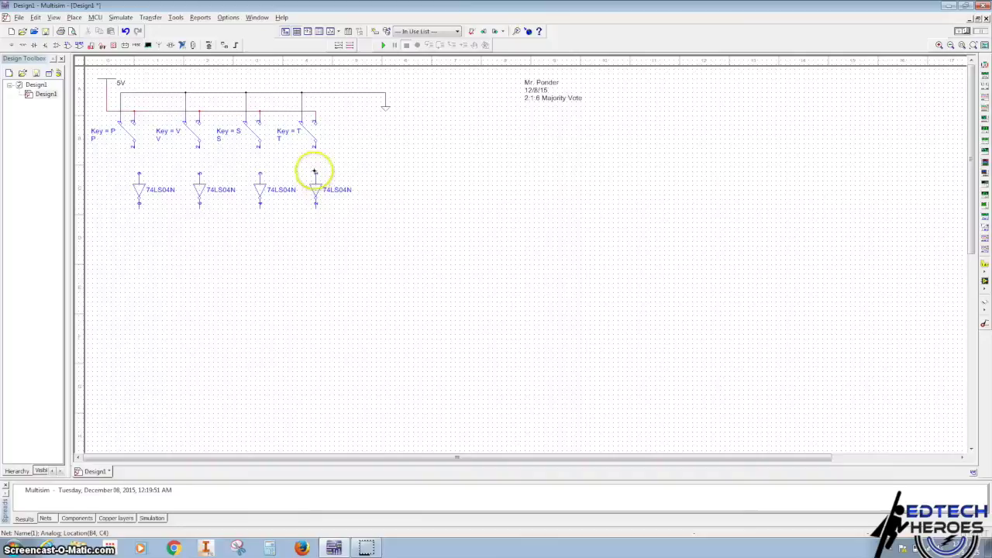
# Connect switch T to its inverter and run two parallel vertical lines far down the sheet, from the inverter's input and its output.
pyautogui.click(315, 171)
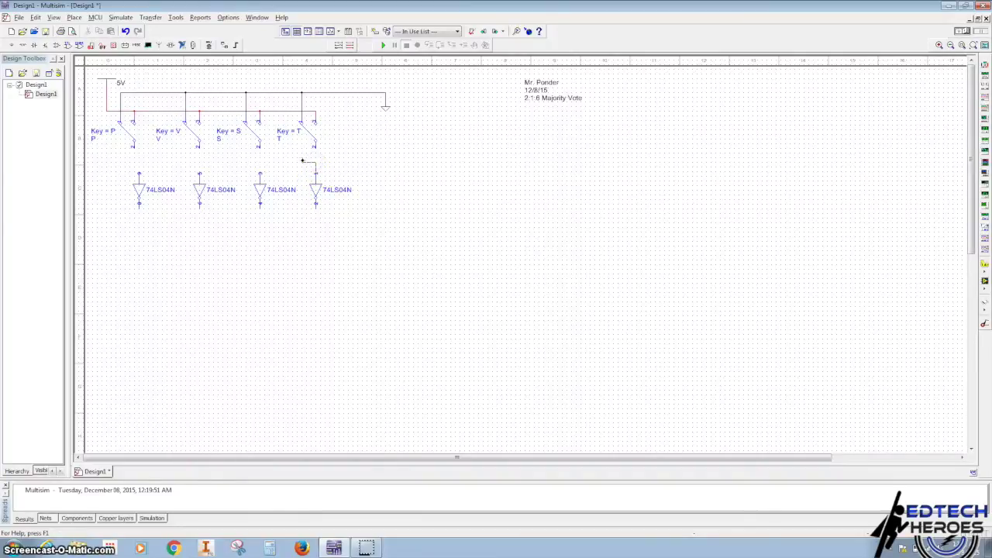
pyautogui.moveTo(301, 160); pyautogui.dragTo(301, 400)
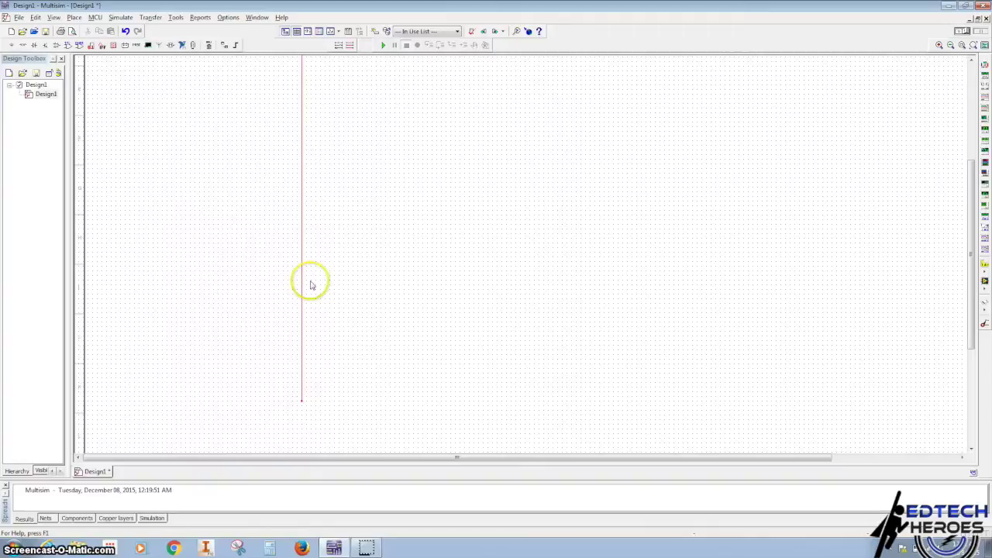
pyautogui.scroll(4, 312, 280)
pyautogui.scroll(-5, 313, 279)
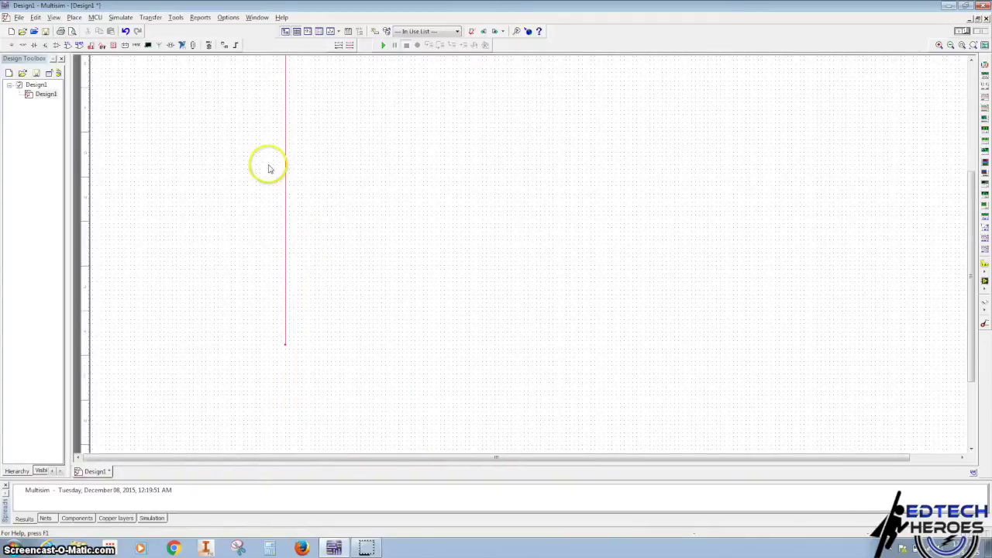
pyautogui.scroll(-3, 400, 150)
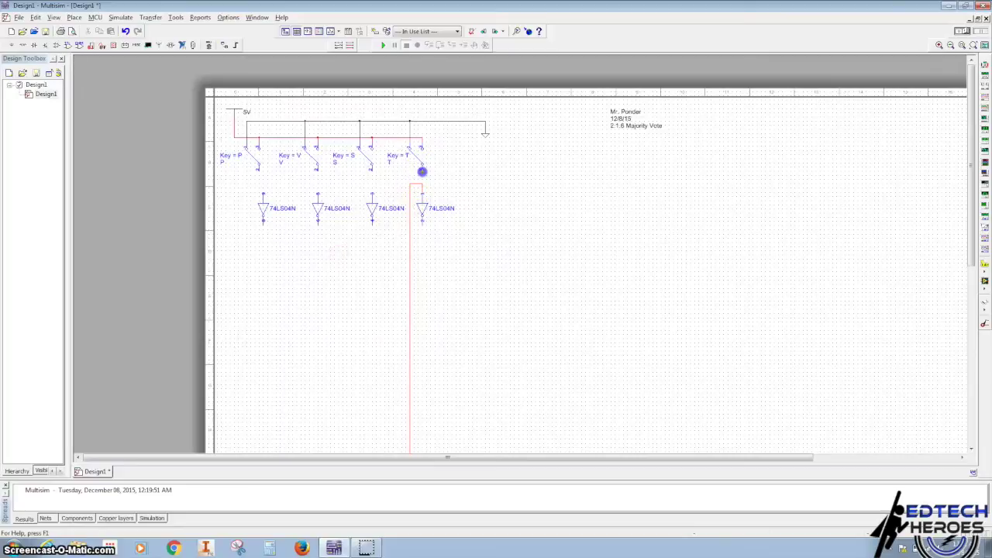
pyautogui.click(420, 185)
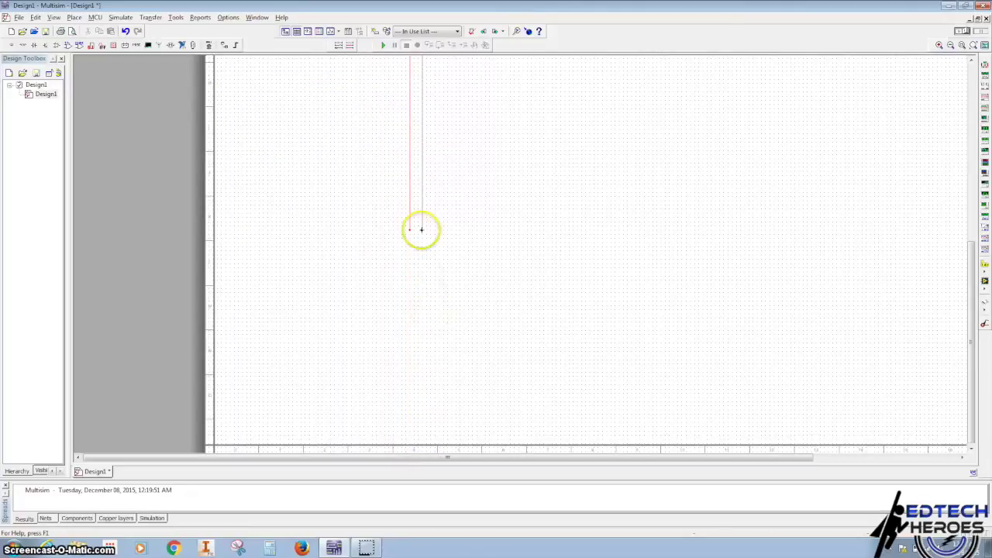
pyautogui.click(423, 228)
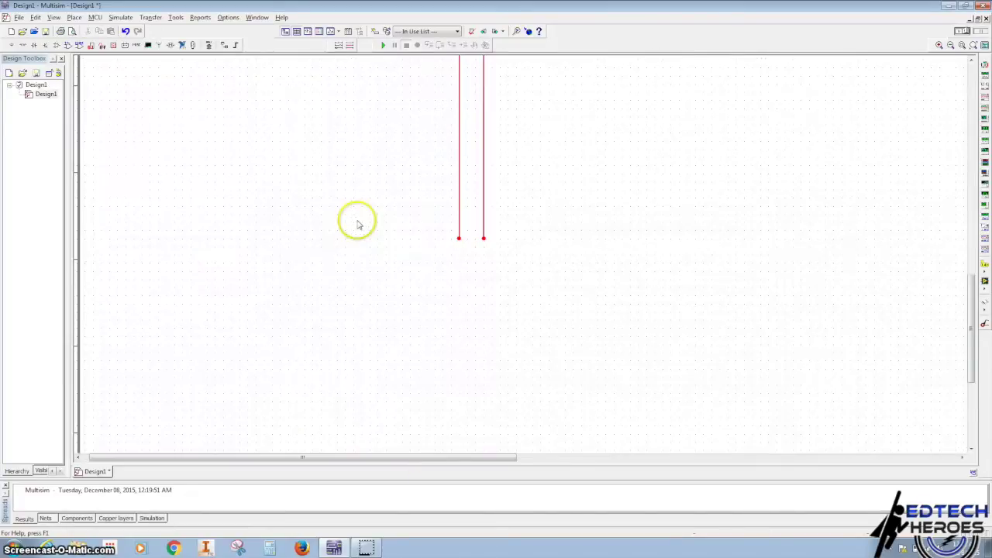
# Run a vertical line from the S inverter's input down its left side, ending level with the T lines.
pyautogui.scroll(10, 349, 442)
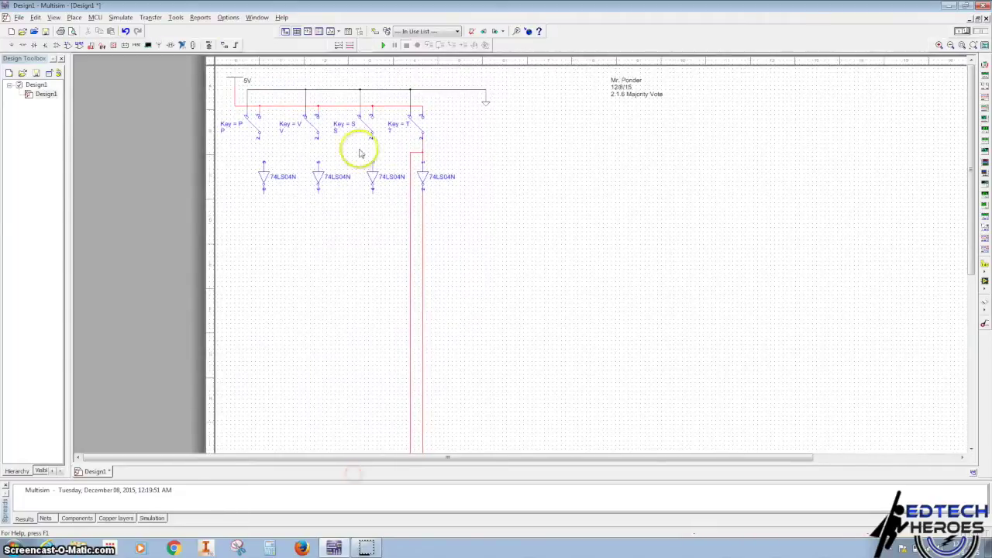
pyautogui.click(371, 161)
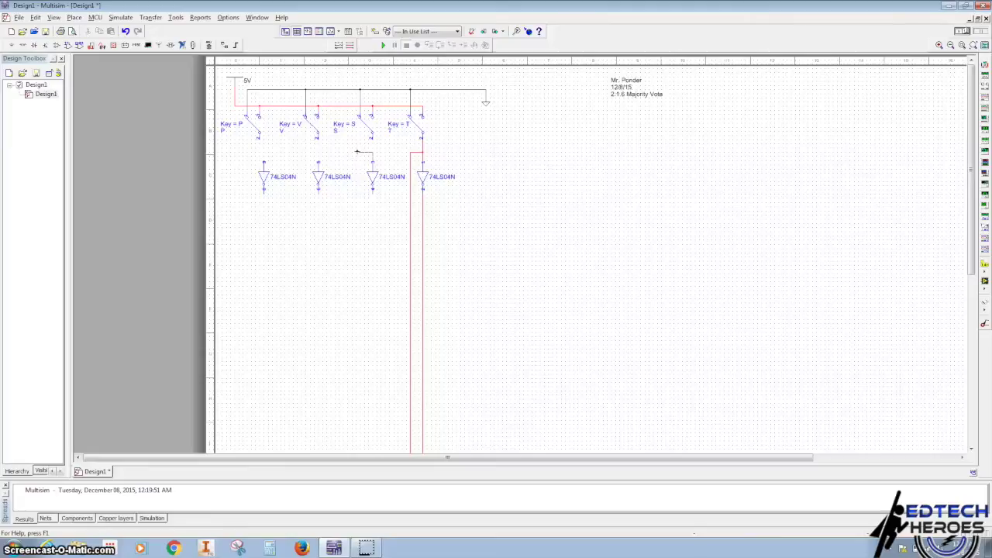
pyautogui.moveTo(356, 151)
pyautogui.mouseDown()
pyautogui.moveTo(332, 431)
pyautogui.moveTo(347, 409)
pyautogui.moveTo(356, 310)
pyautogui.mouseUp()
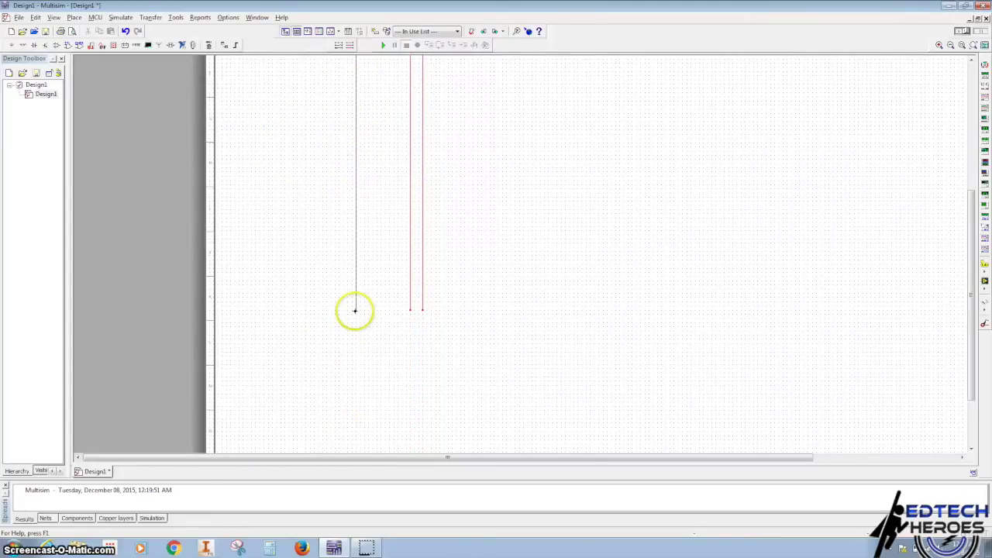
pyautogui.rightClick(355, 311)
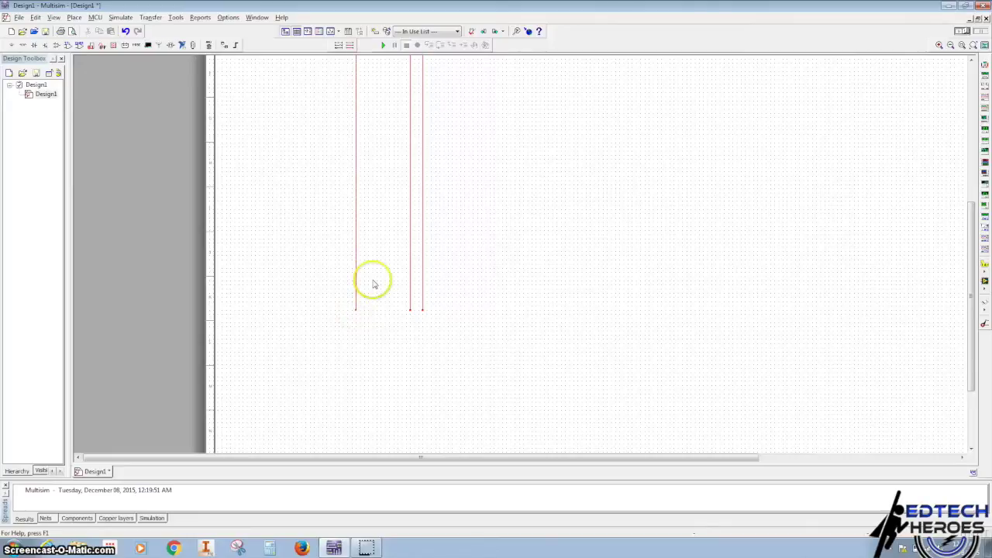
# Run a vertical line from the S inverter's output straight down, ending level with the neighbouring lines.
pyautogui.scroll(-5, 371, 281)
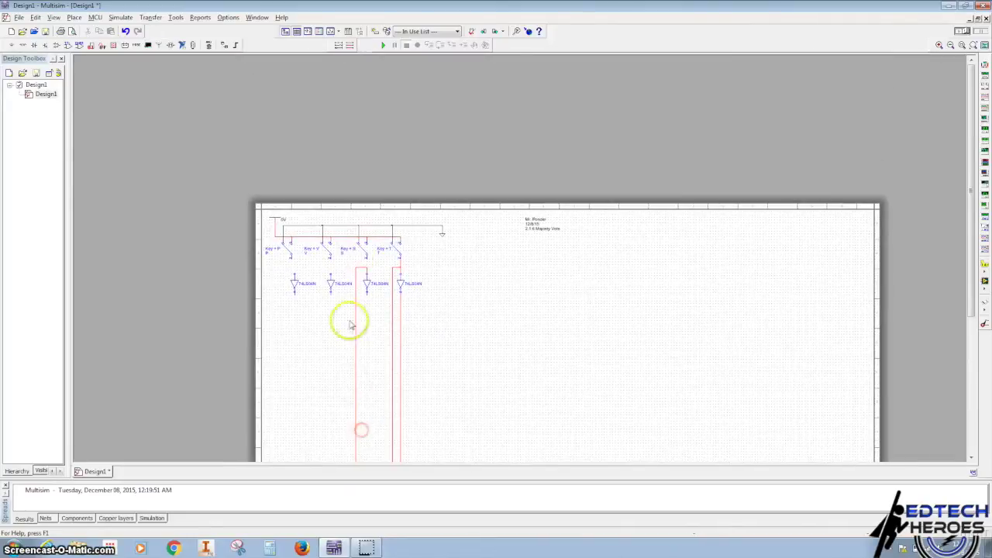
pyautogui.scroll(2, 372, 279)
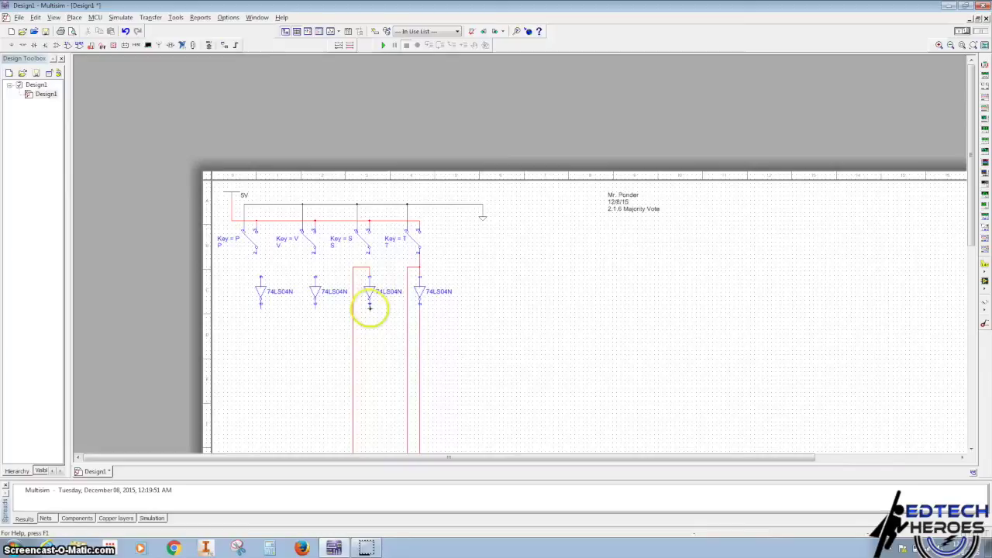
pyautogui.scroll(-5, 368, 356)
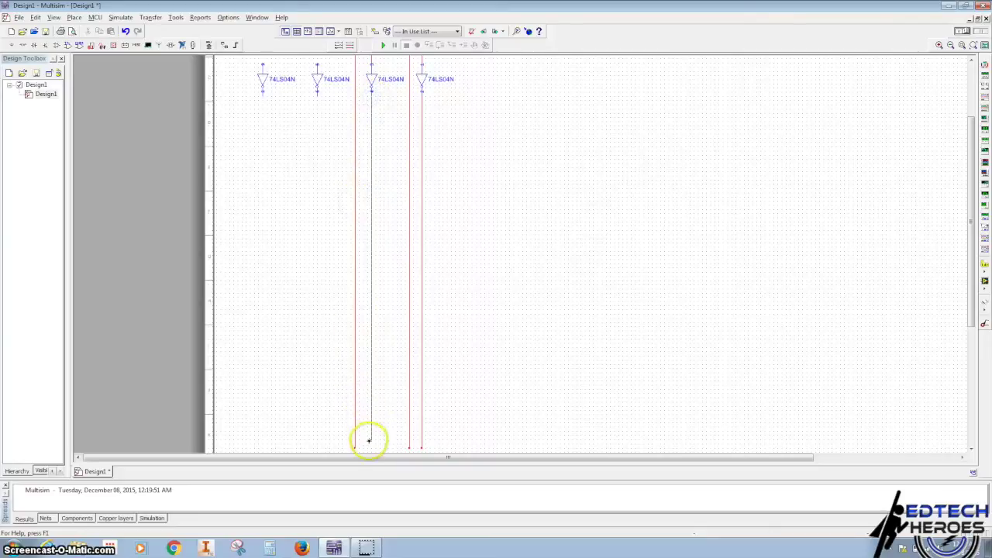
pyautogui.scroll(-3, 371, 447)
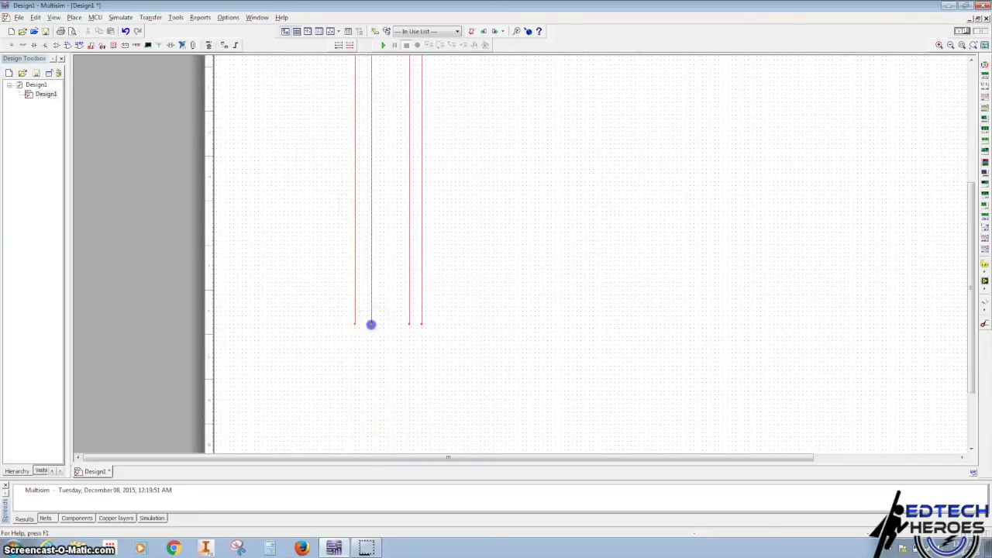
pyautogui.scroll(2, 372, 206)
pyautogui.scroll(5, 372, 377)
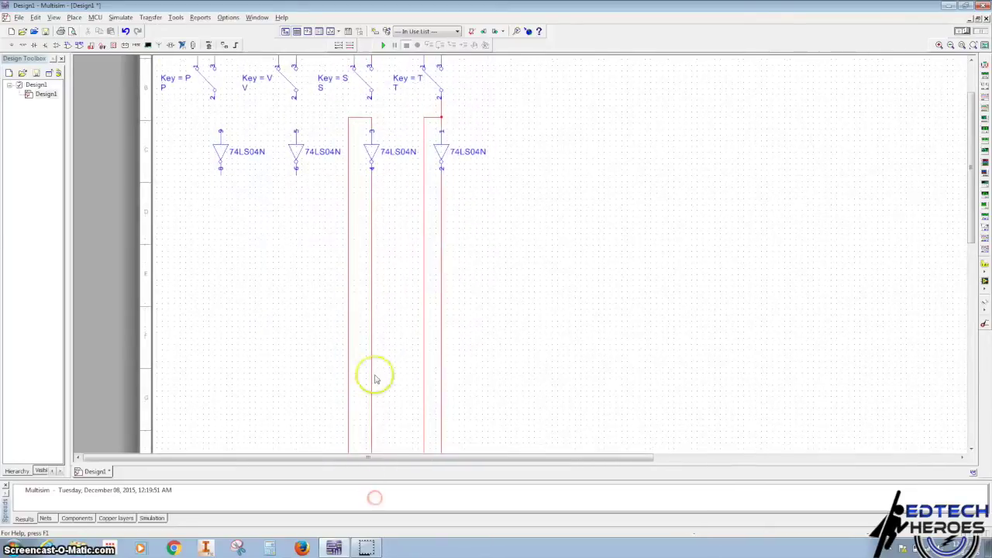
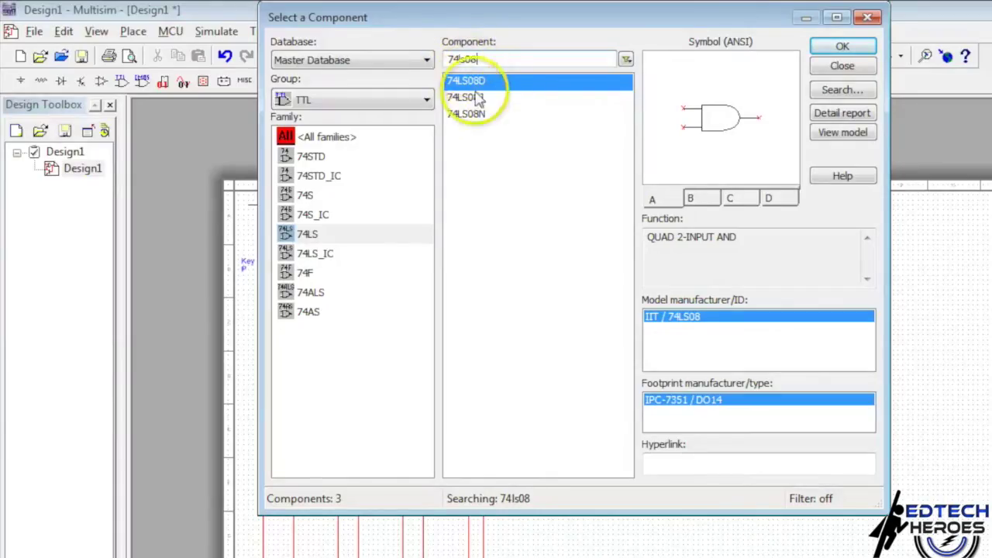
# Place the four AND gates, sections A to D, of a 74LS08N chip in a column beside the T inverter's output line.
pyautogui.click(474, 117)
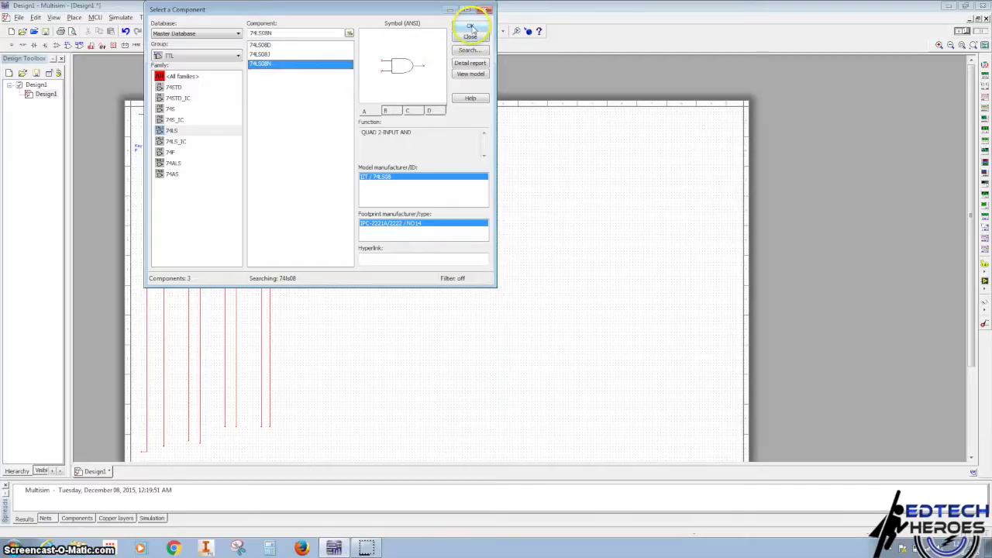
pyautogui.click(470, 27)
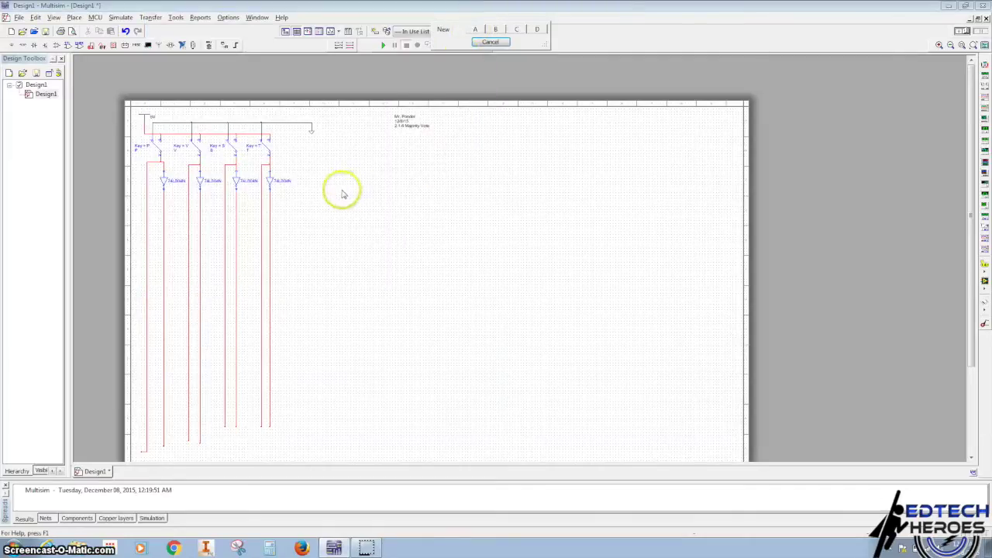
pyautogui.click(475, 31)
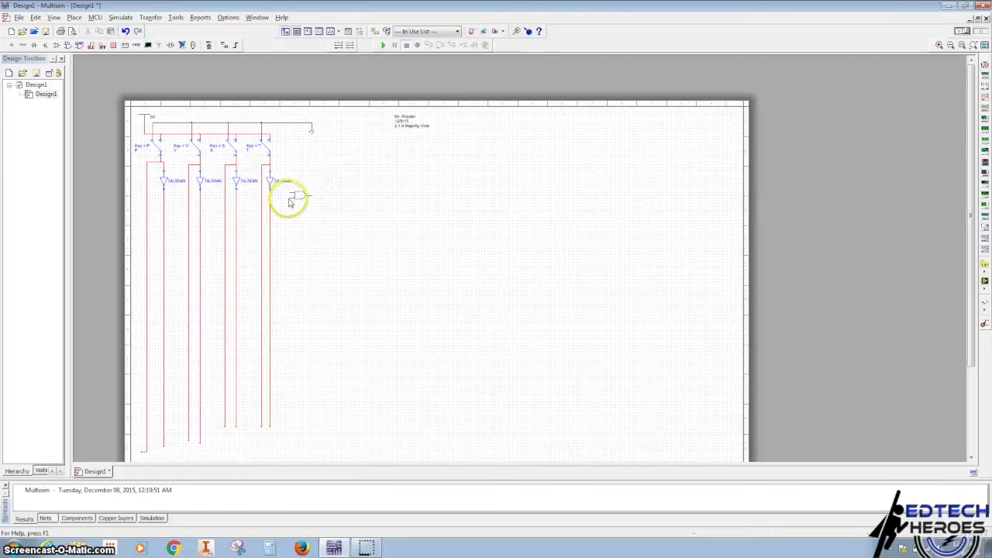
pyautogui.click(289, 202)
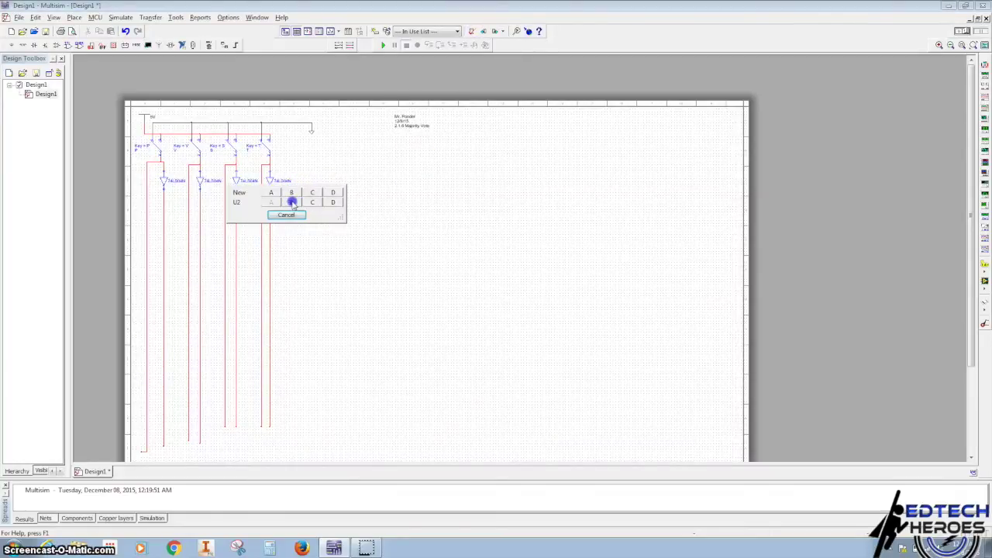
pyautogui.click(293, 202)
pyautogui.click(291, 220)
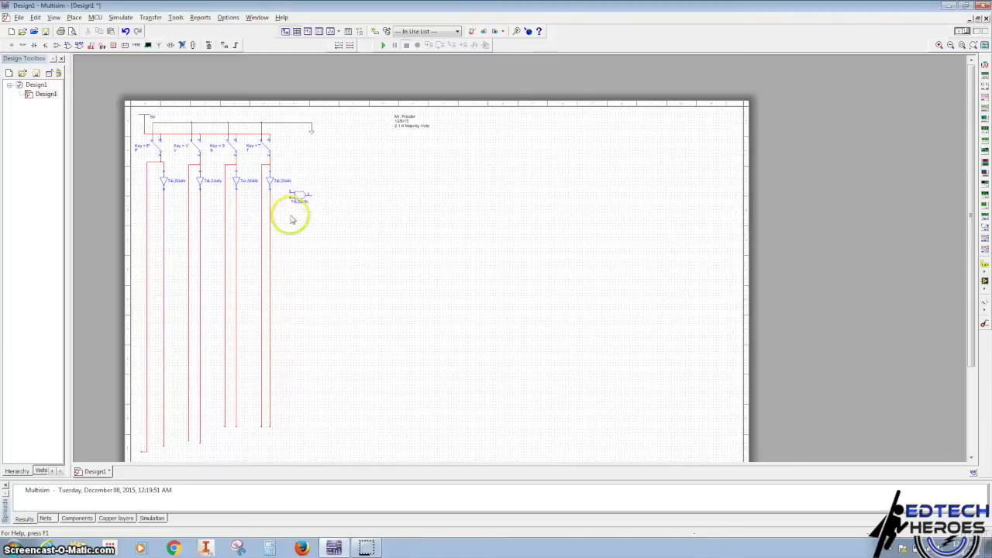
pyautogui.click(294, 220)
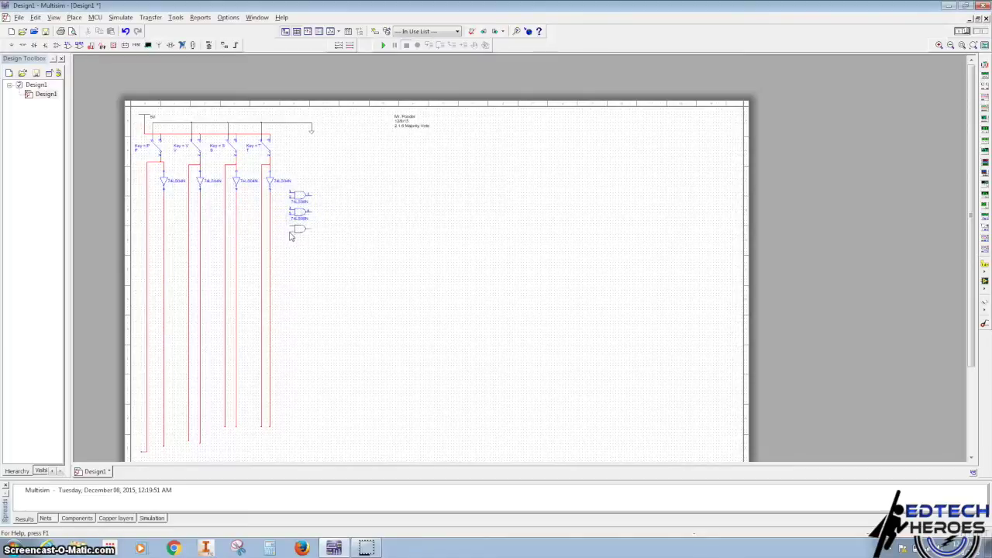
pyautogui.click(292, 235)
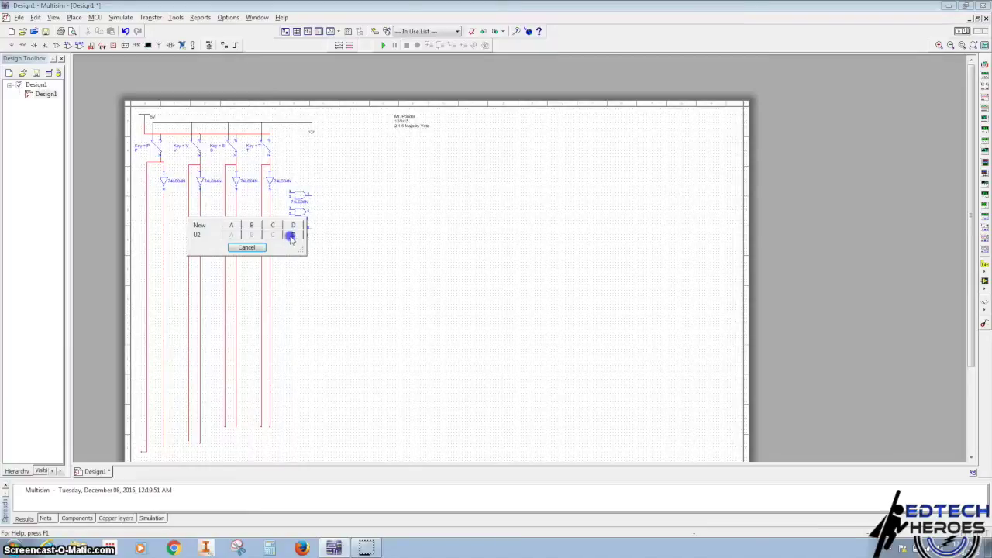
pyautogui.click(291, 235)
pyautogui.click(291, 249)
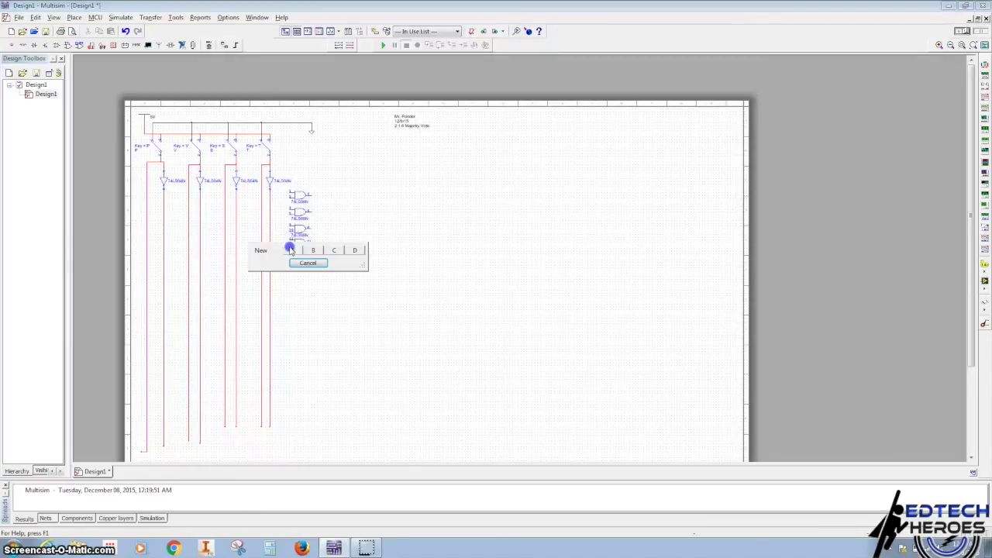
# Start a new 74LS08N chip and place its four AND gates in the same column beneath the first chip's gates.
pyautogui.moveTo(268, 250); pyautogui.dragTo(383, 228)
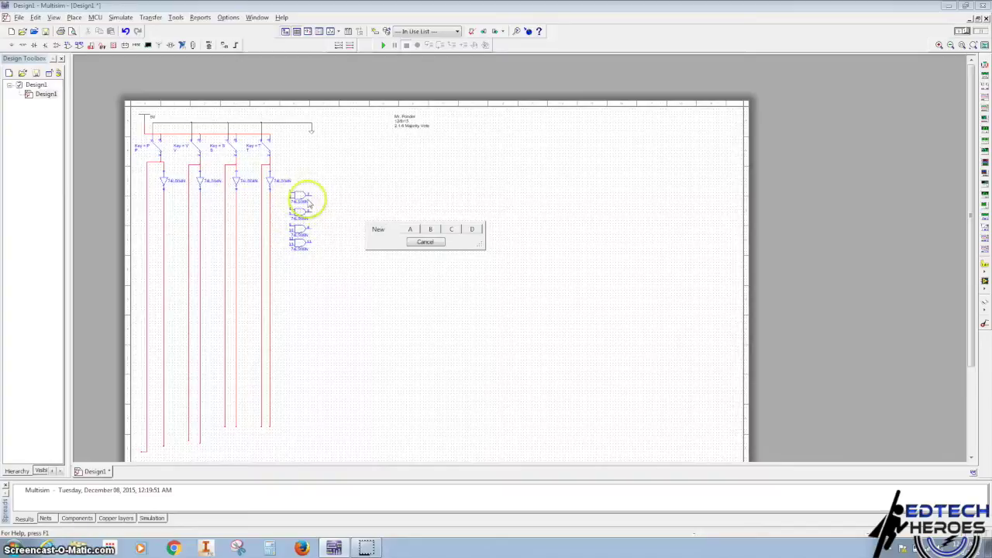
pyautogui.click(409, 229)
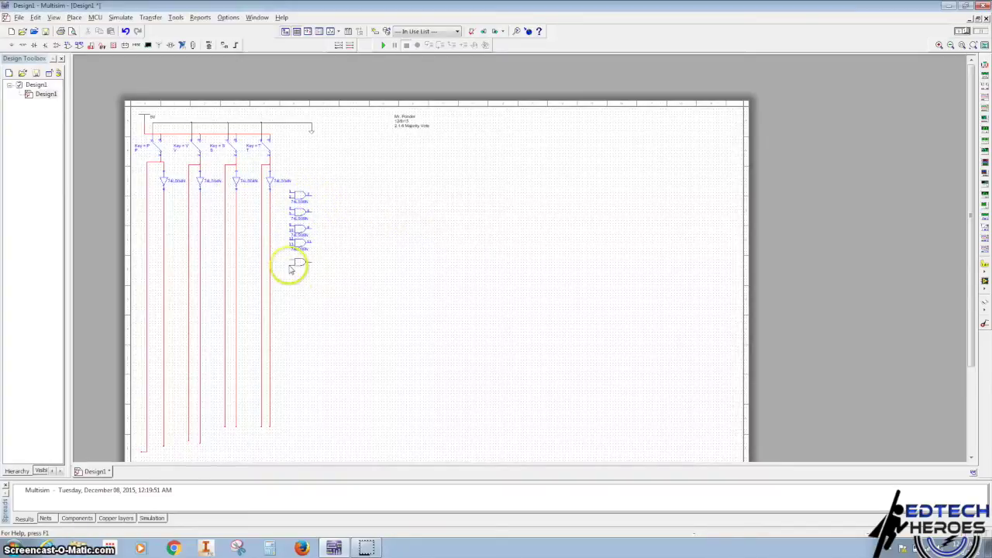
pyautogui.click(288, 267)
pyautogui.click(286, 281)
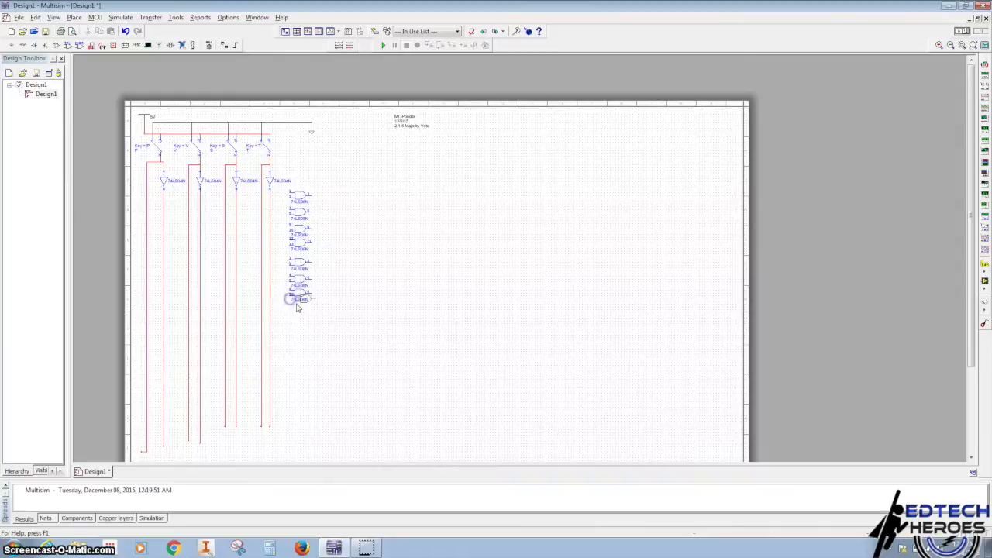
pyautogui.click(296, 307)
# Place the four AND gates of a third 74LS08N chip below the second group and end the placement.
pyautogui.click(309, 316)
pyautogui.click(293, 329)
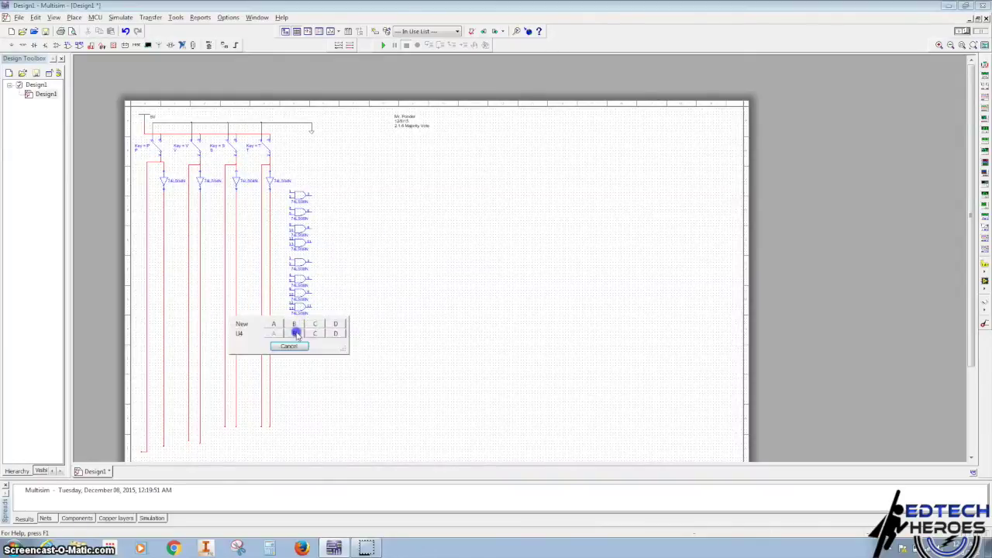
pyautogui.click(295, 332)
pyautogui.click(291, 342)
pyautogui.click(303, 384)
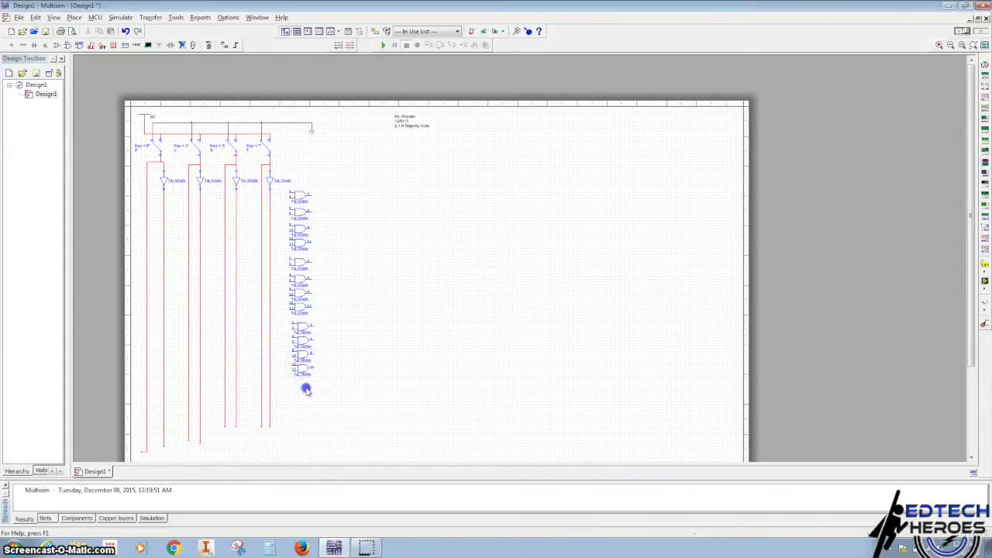
pyautogui.click(470, 31)
# Wire the first AND gate's inputs to the inverted P and the V lines, and the second gate's inputs to the S and T lines.
pyautogui.scroll(2, 303, 226)
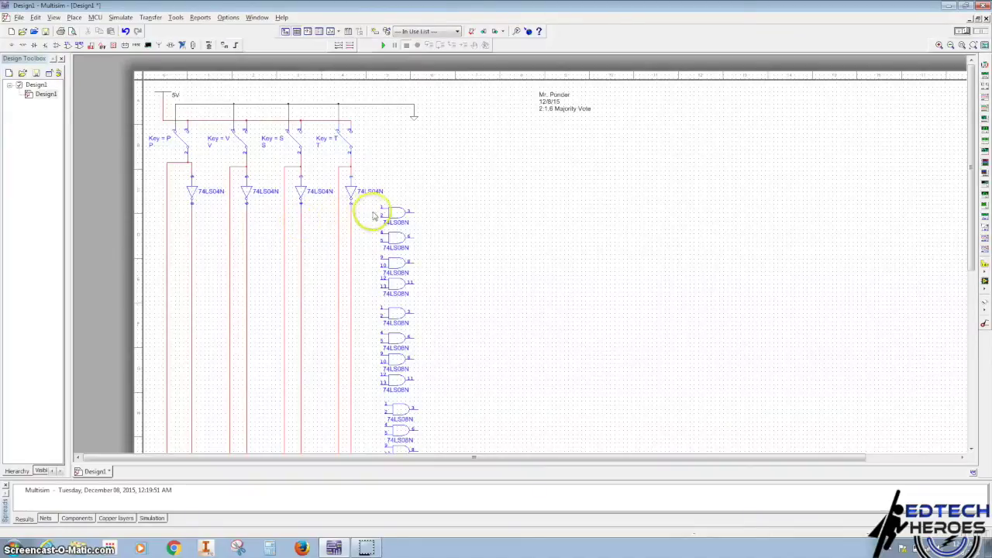
pyautogui.click(230, 212)
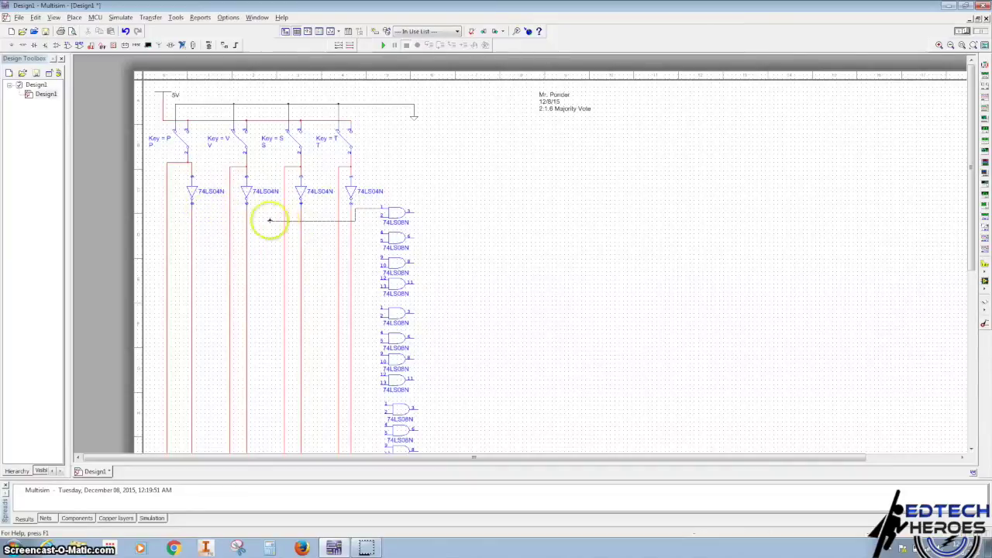
pyautogui.click(191, 211)
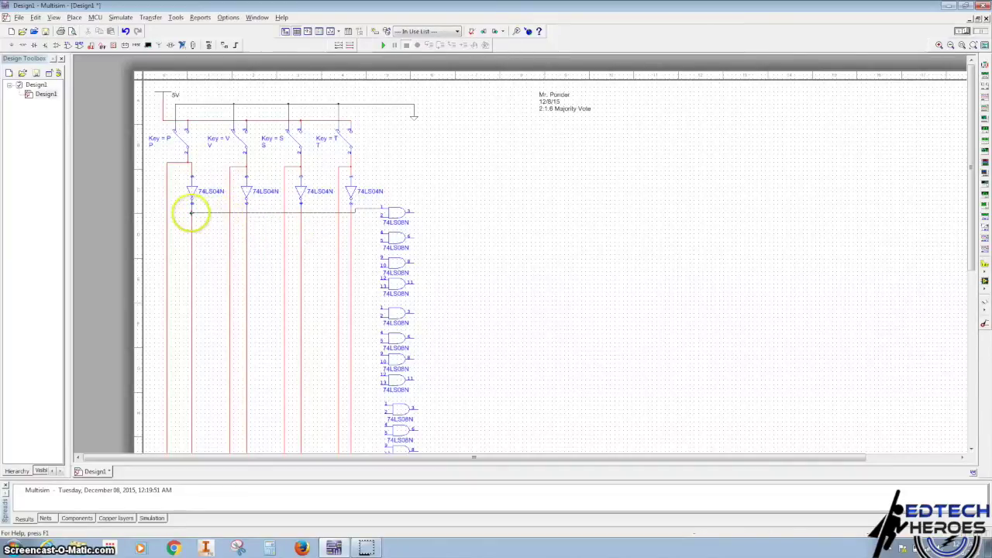
pyautogui.click(288, 221)
pyautogui.click(373, 224)
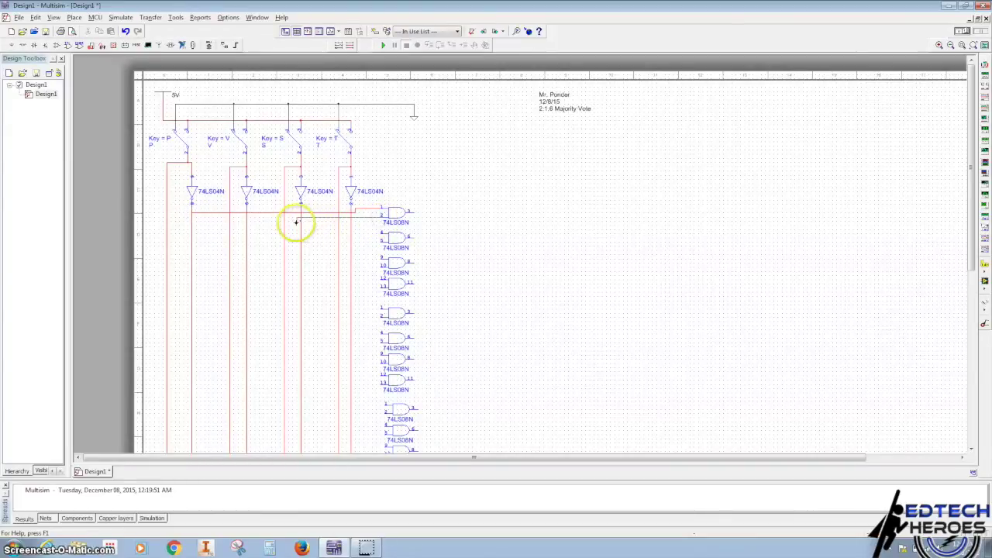
pyautogui.click(230, 218)
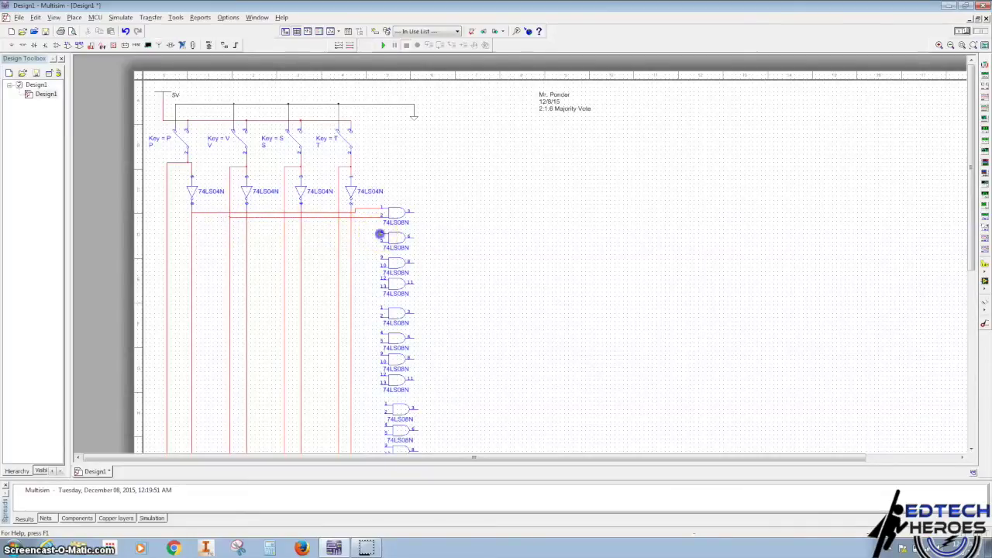
pyautogui.click(284, 231)
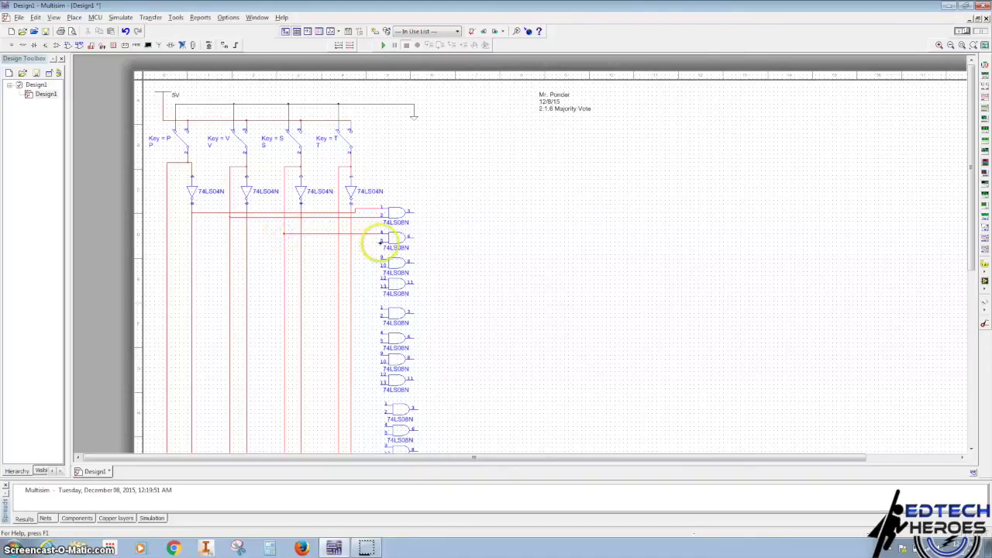
pyautogui.moveTo(374, 242); pyautogui.dragTo(336, 241)
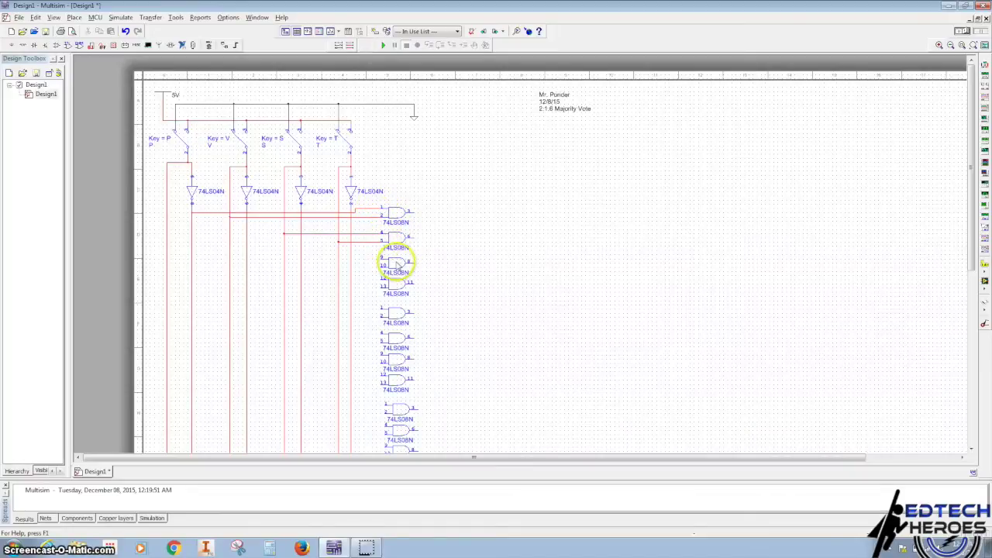
# Move the third AND gate to the right of the first two and wire both of their outputs into its inputs.
pyautogui.moveTo(395, 263); pyautogui.dragTo(440, 226)
pyautogui.click(444, 245)
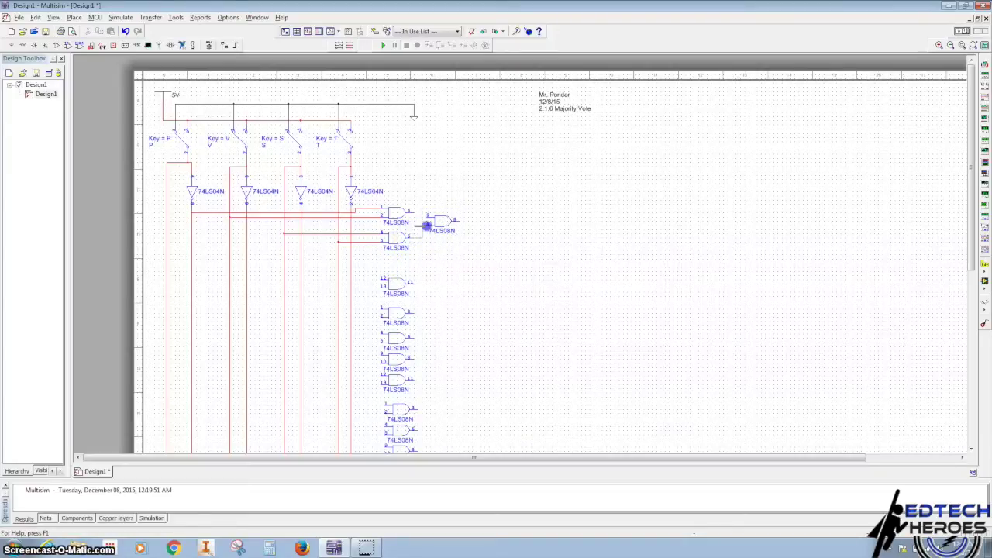
pyautogui.click(426, 215)
pyautogui.moveTo(470, 270); pyautogui.dragTo(496, 225)
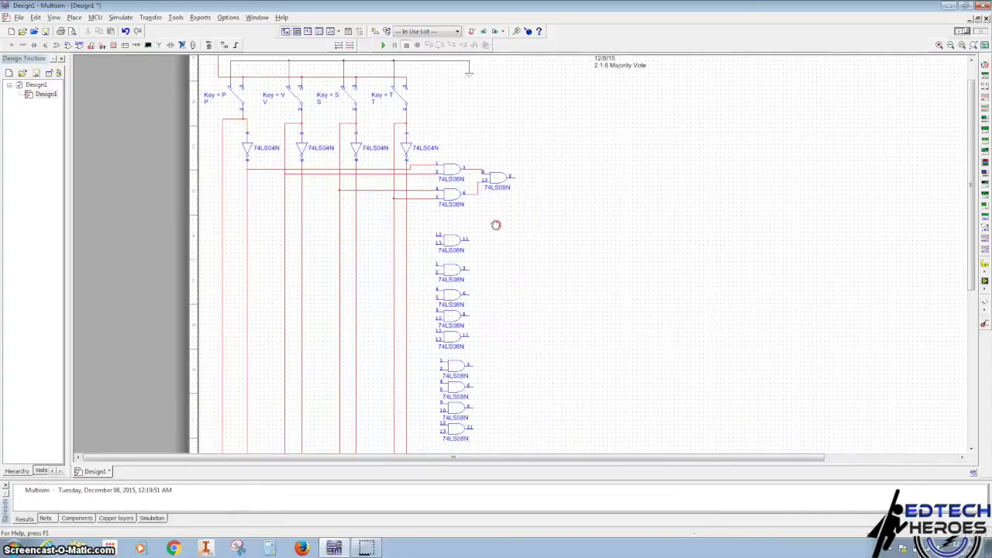
pyautogui.click(454, 240)
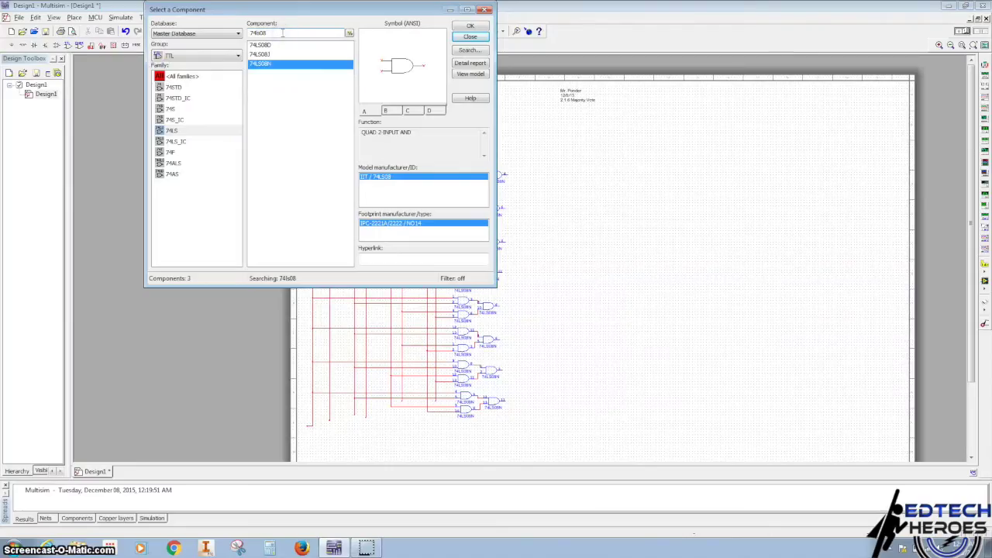
# Find the 74LS32N OR gate and place its section A to the right of the two uppermost second-stage AND gates.
pyautogui.press('BackSpace')
pyautogui.press('BackSpace')
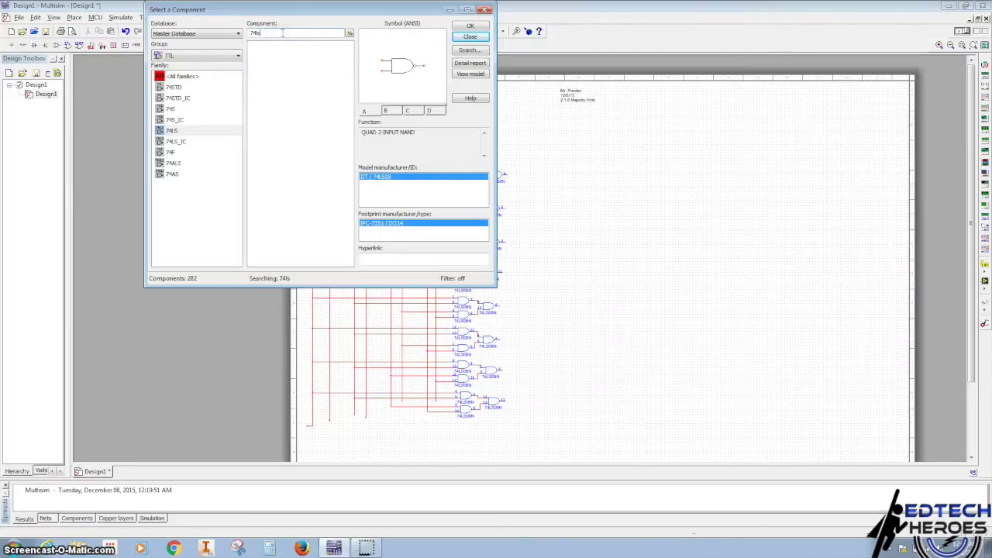
pyautogui.write('2')
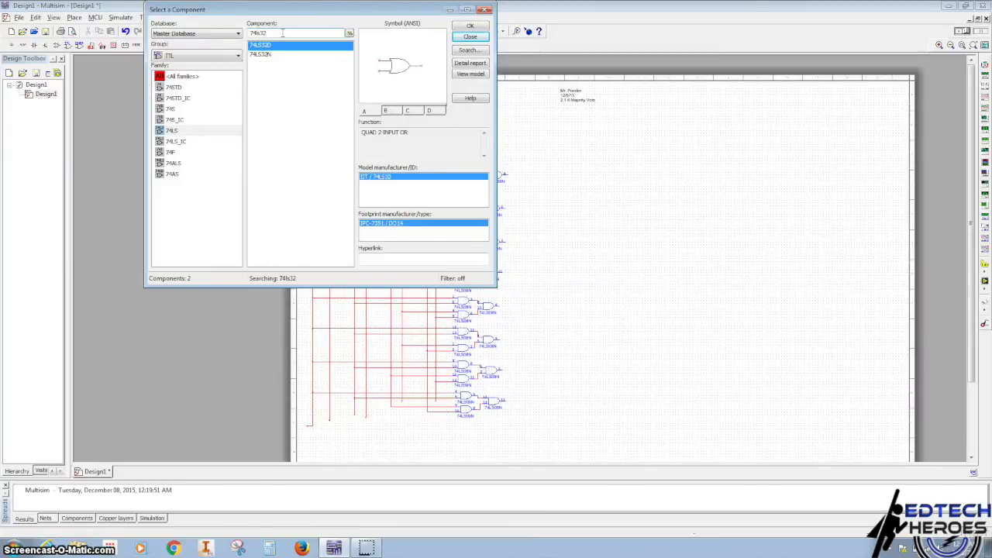
pyautogui.click(265, 54)
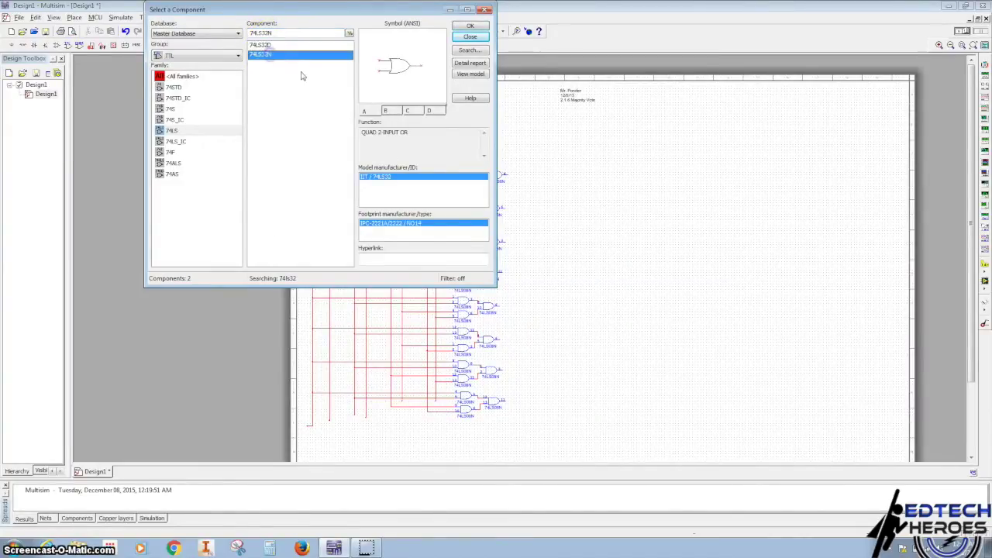
pyautogui.click(471, 25)
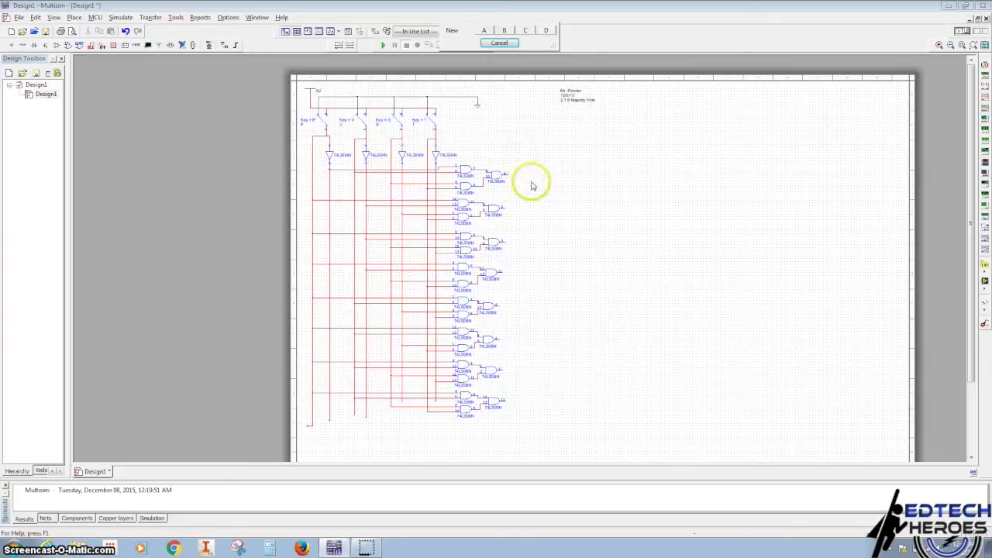
pyautogui.moveTo(454, 28); pyautogui.dragTo(652, 113)
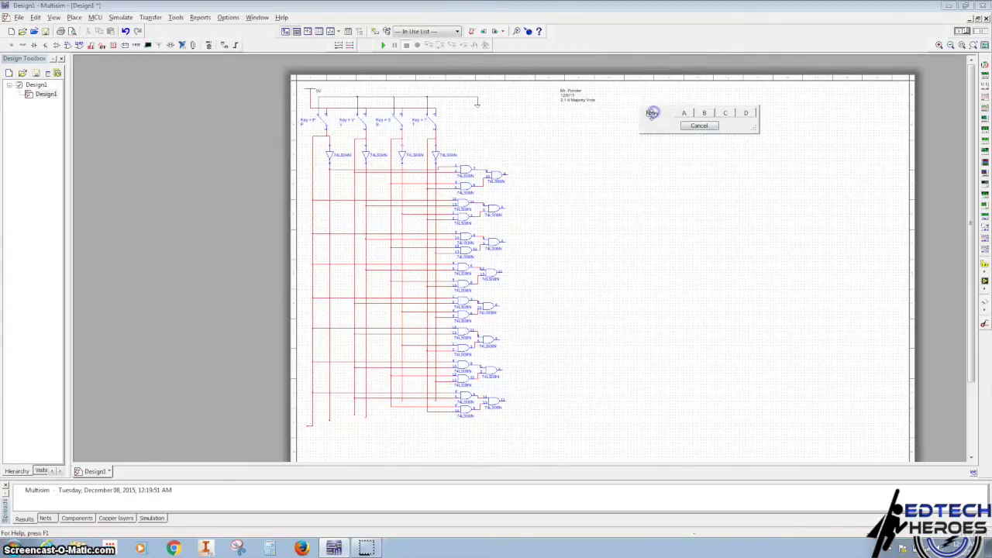
pyautogui.click(685, 114)
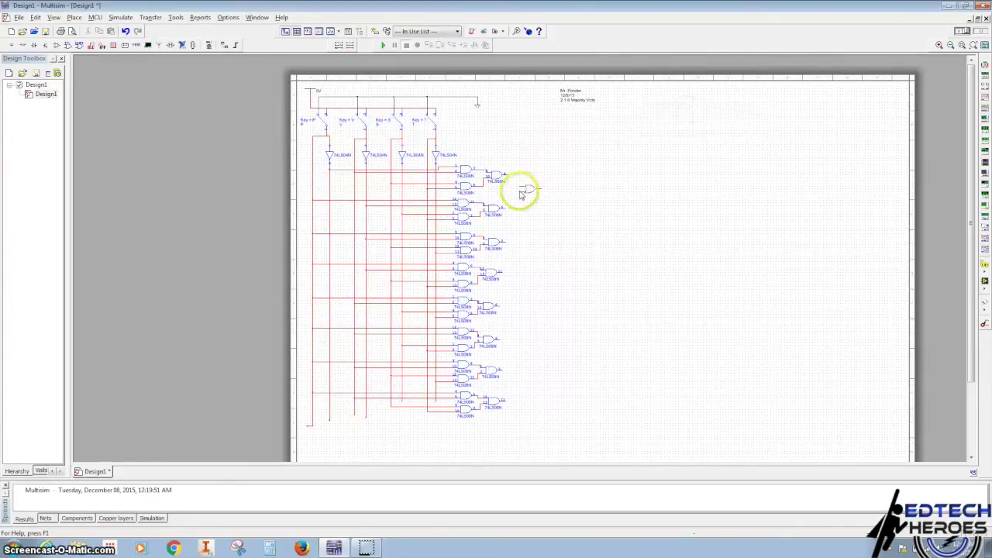
pyautogui.click(521, 194)
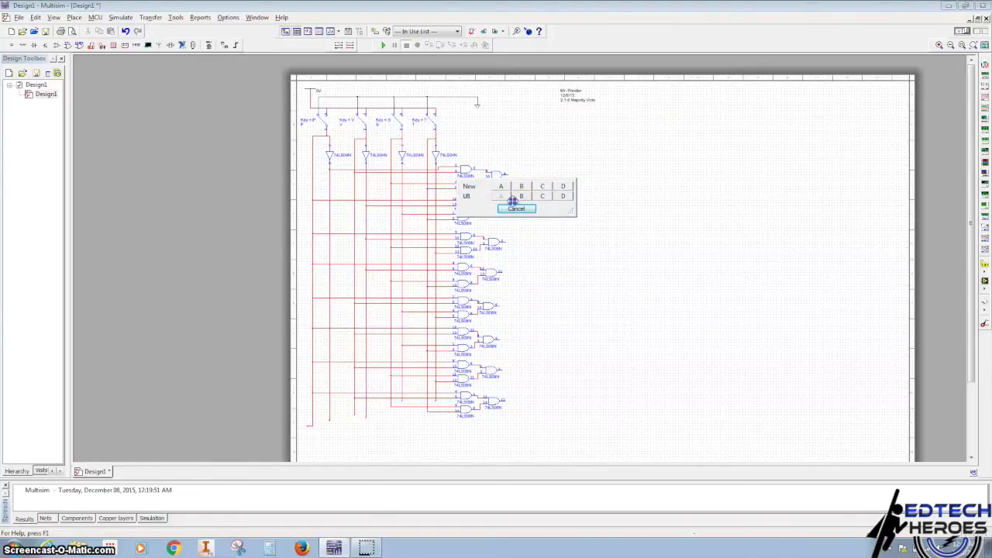
# Place section B of the same 74LS32N chip beneath the first OR gate and continue with section C.
pyautogui.click(518, 197)
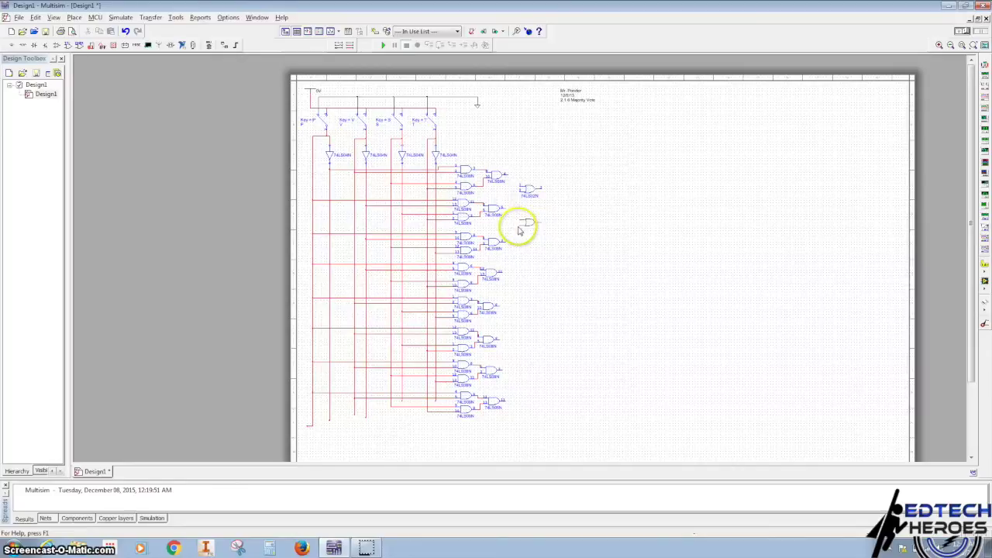
pyautogui.click(518, 232)
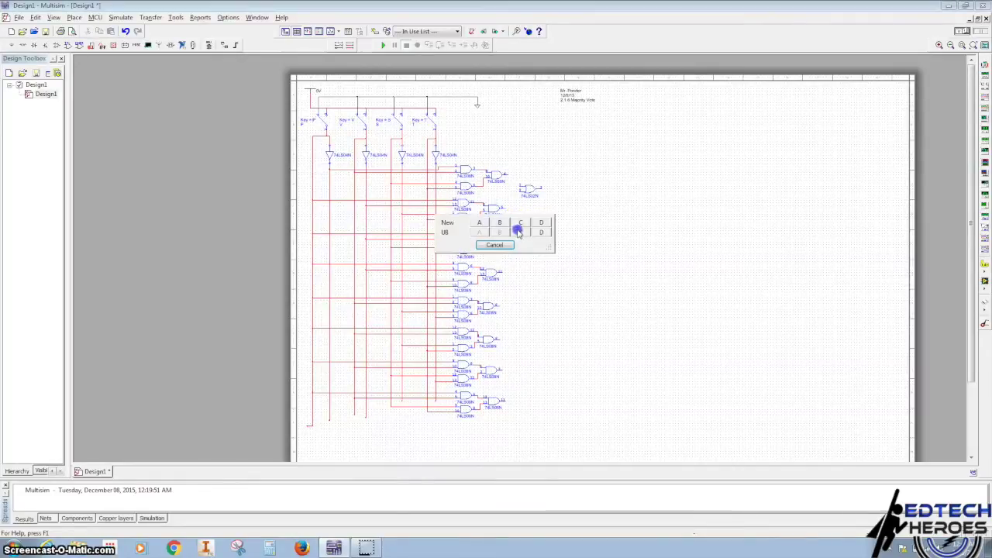
pyautogui.click(522, 237)
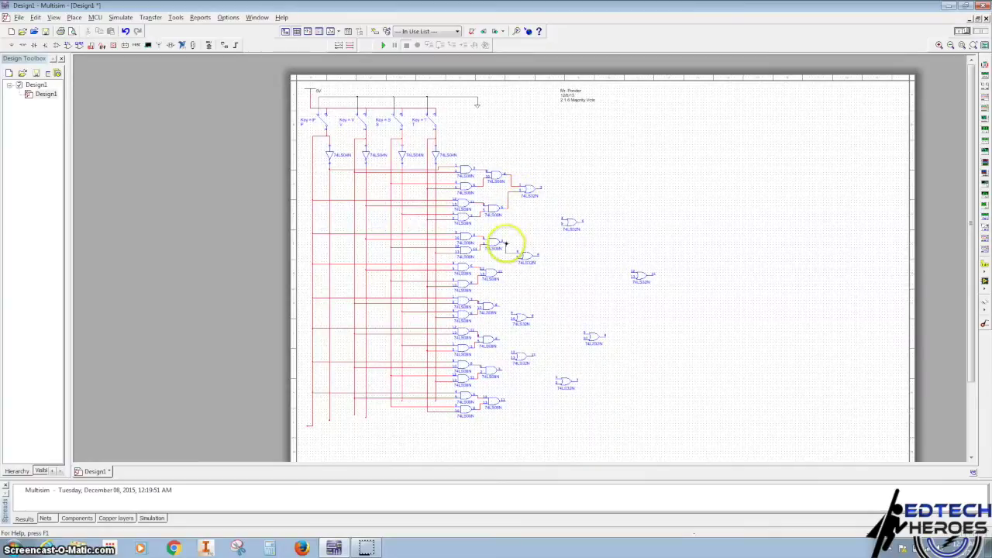
# Wire the lowest AND pair into the fourth OR gate, and combine the first-column OR outputs in pairs through two second-stage OR gates.
pyautogui.click(511, 379)
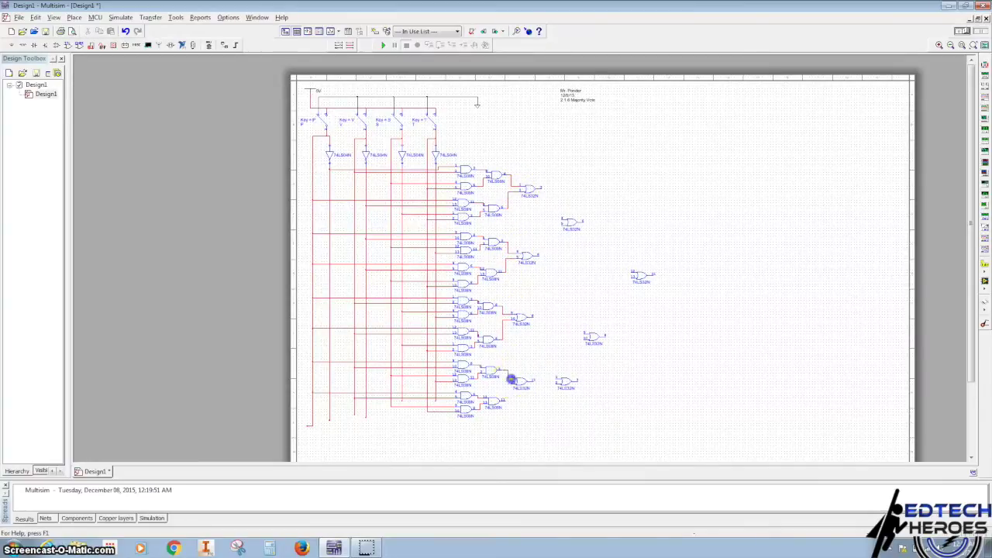
pyautogui.click(553, 348)
pyautogui.moveTo(540, 187); pyautogui.dragTo(562, 222)
pyautogui.moveTo(537, 254); pyautogui.dragTo(565, 226)
pyautogui.moveTo(533, 316); pyautogui.dragTo(538, 379)
# Delete the spare OR gate and wire both second-stage OR outputs into the inputs of the final 74LS32N OR gate.
pyautogui.click(594, 337)
pyautogui.press('Delete')
pyautogui.moveTo(582, 224); pyautogui.dragTo(631, 256)
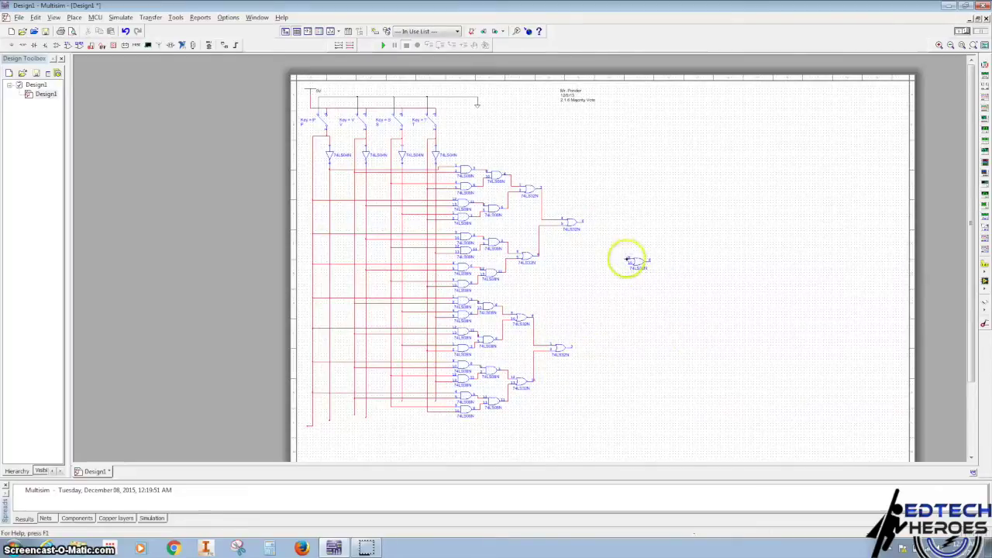
pyautogui.moveTo(571, 347); pyautogui.dragTo(619, 269)
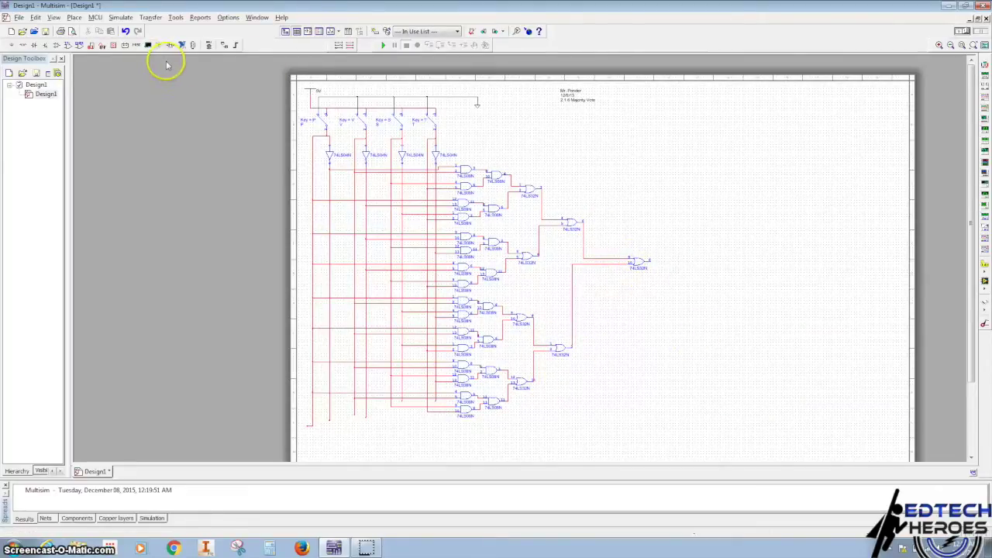
# Place a PROBE_DIG_BLUE indicator above and to the right of the final OR gate and wire that gate's output to it.
pyautogui.click(114, 44)
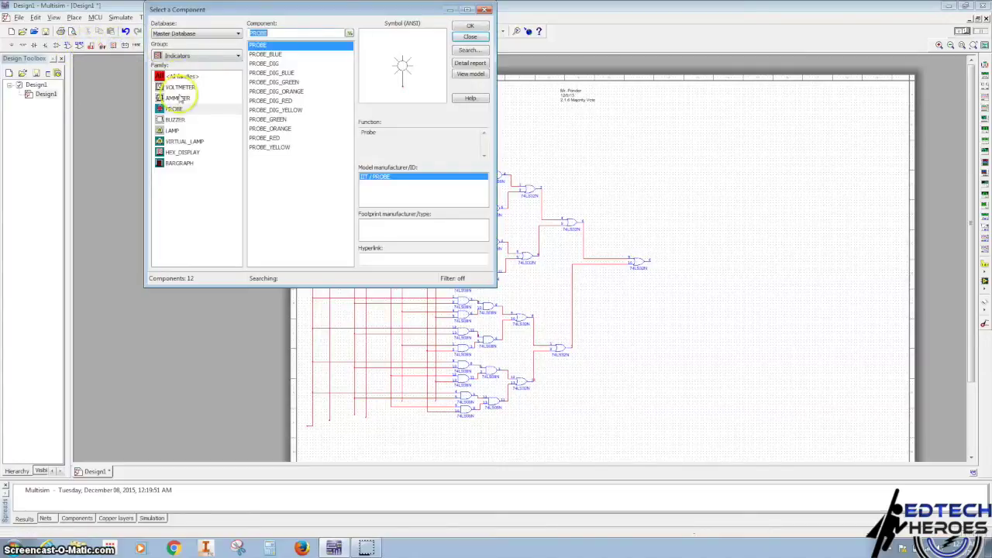
pyautogui.click(189, 110)
pyautogui.click(285, 64)
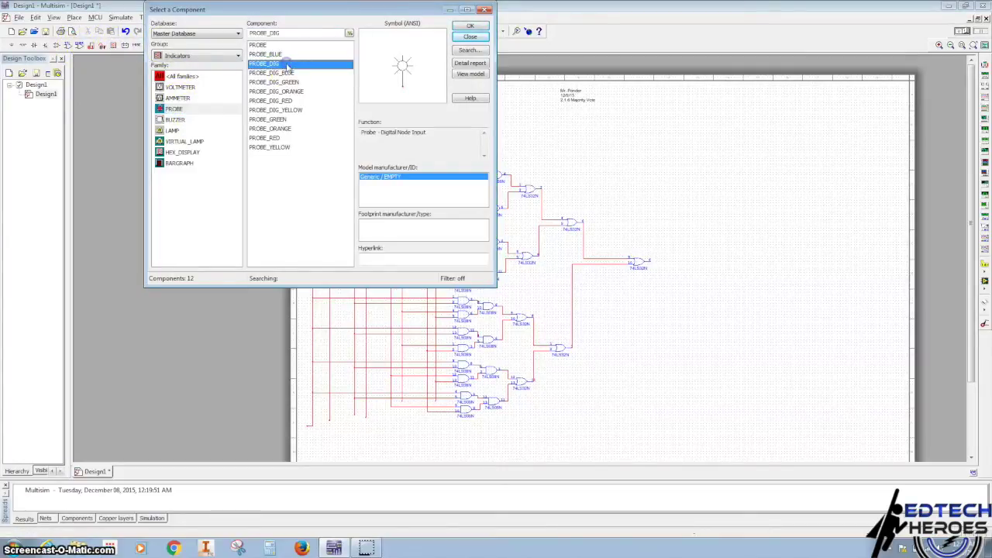
pyautogui.click(274, 73)
pyautogui.click(277, 83)
pyautogui.click(279, 91)
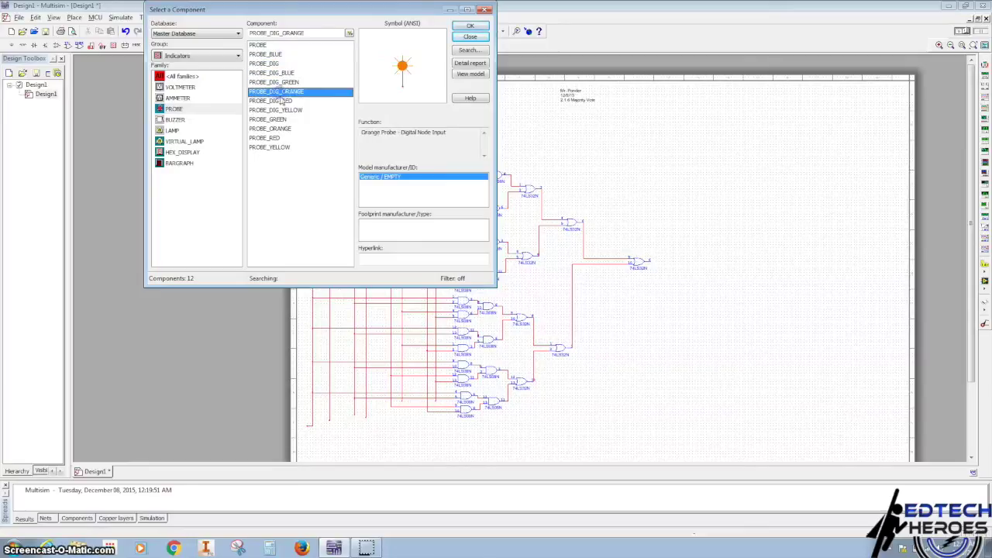
pyautogui.click(280, 100)
pyautogui.click(283, 110)
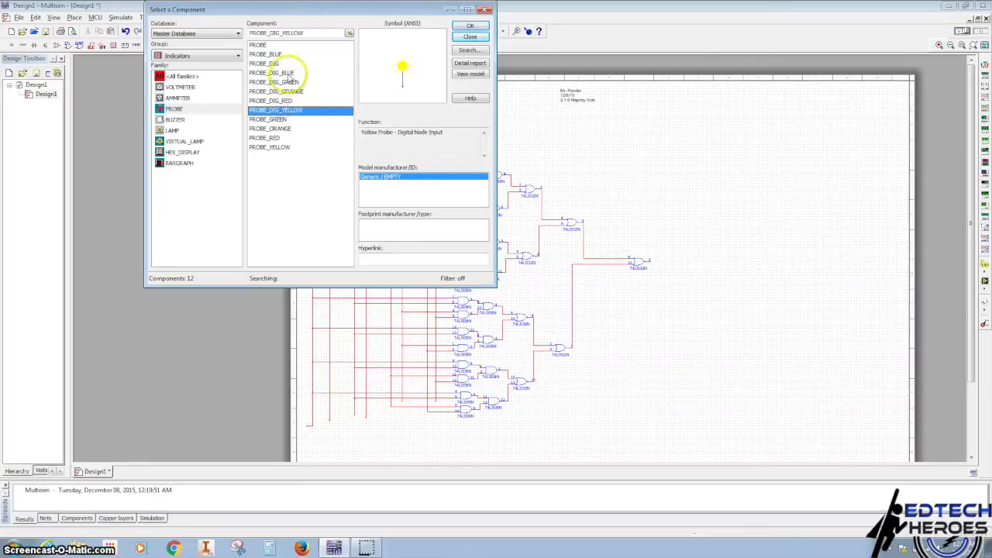
pyautogui.click(282, 72)
pyautogui.click(469, 25)
pyautogui.click(675, 216)
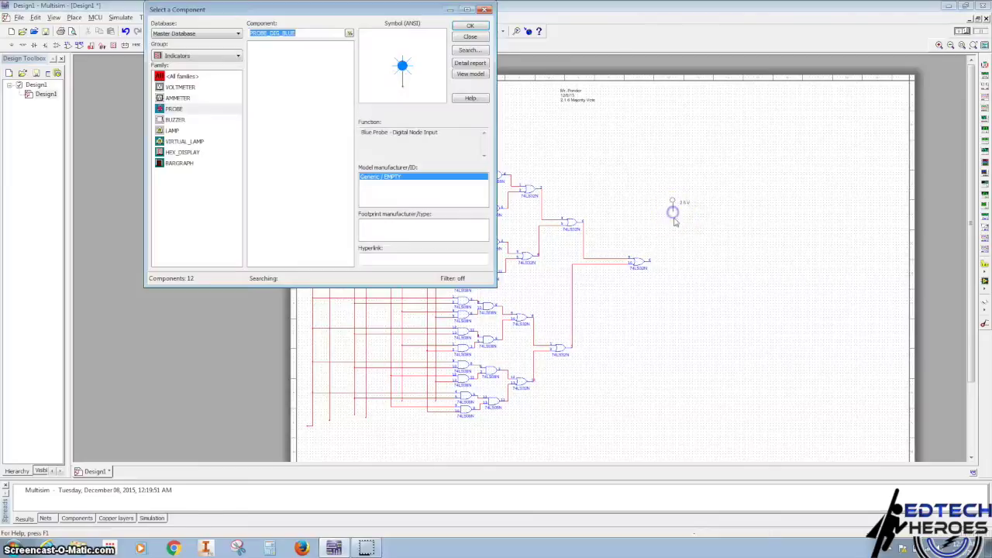
pyautogui.click(469, 25)
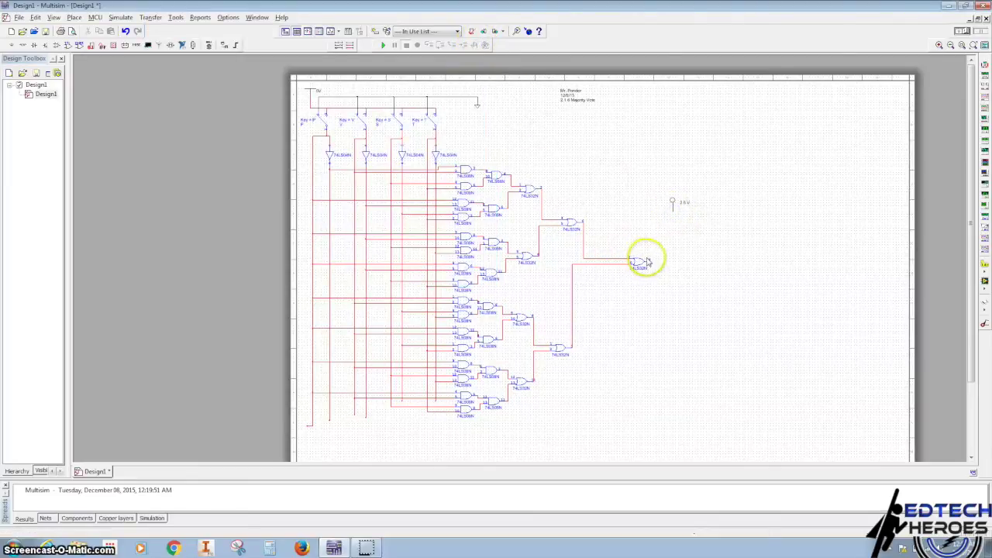
pyautogui.moveTo(650, 261); pyautogui.dragTo(673, 207)
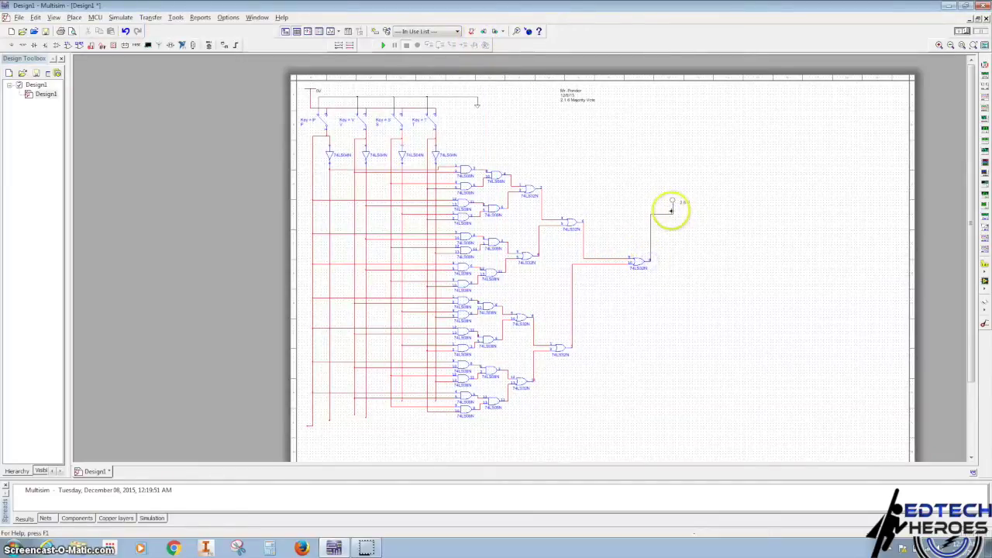
pyautogui.click(675, 250)
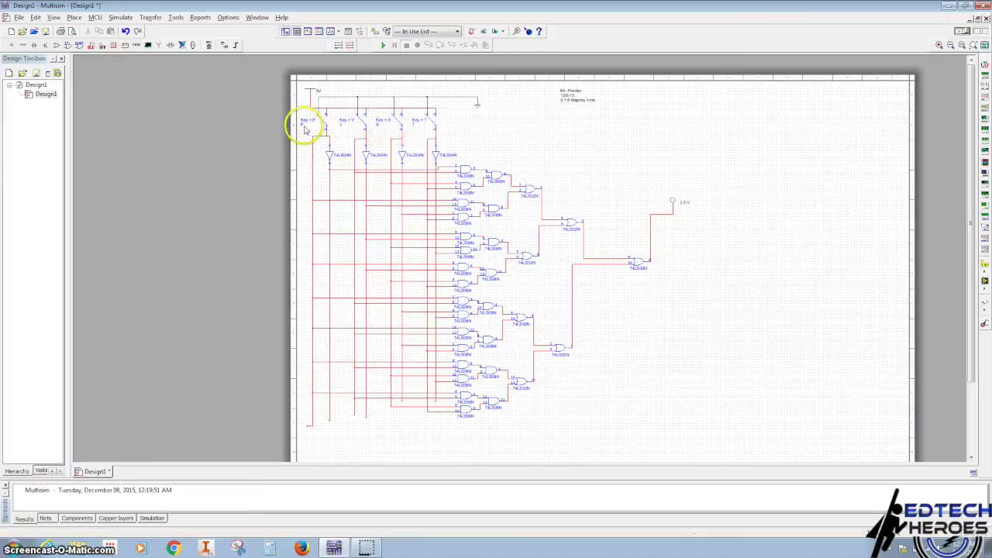
# Set the toggle key of switch T to V.
pyautogui.scroll(2, 382, 132)
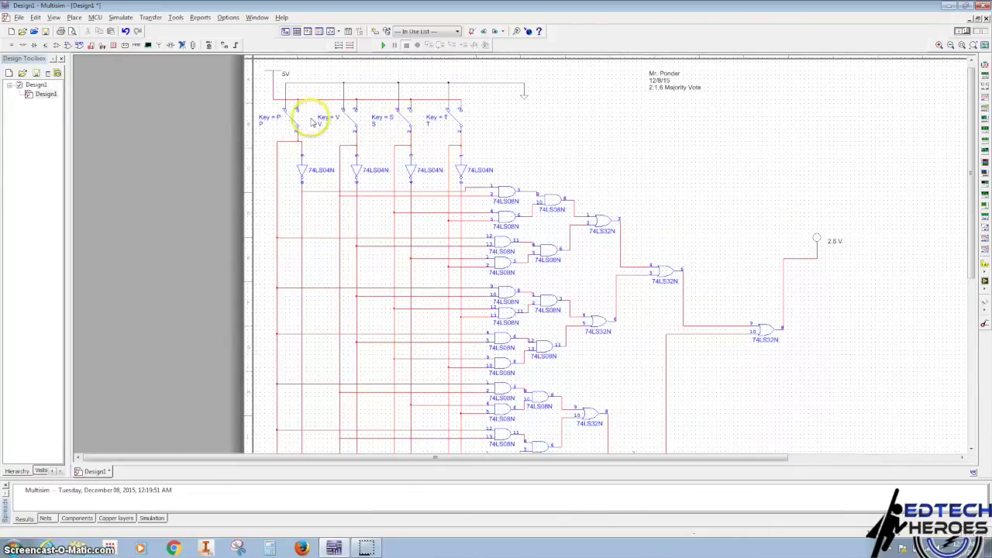
pyautogui.doubleClick(436, 122)
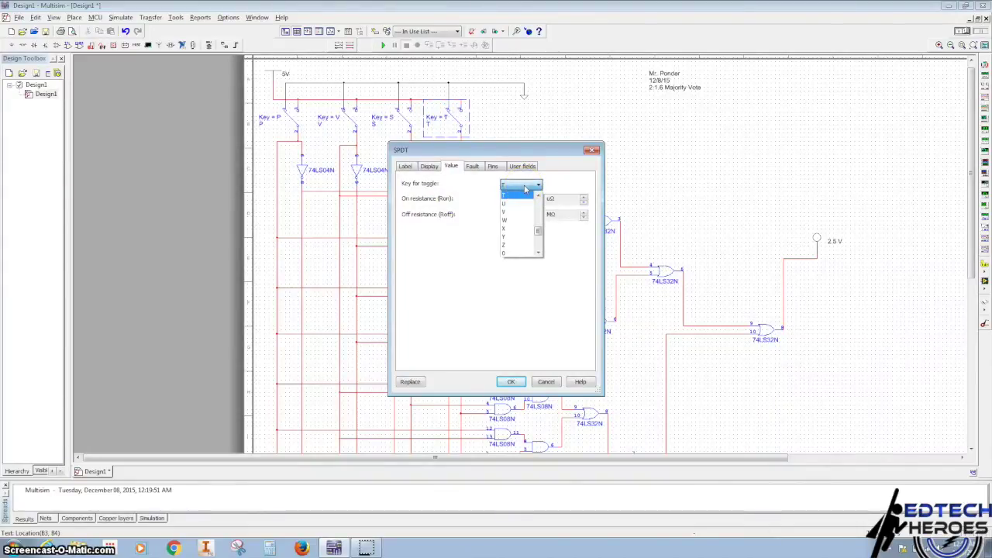
pyautogui.click(515, 211)
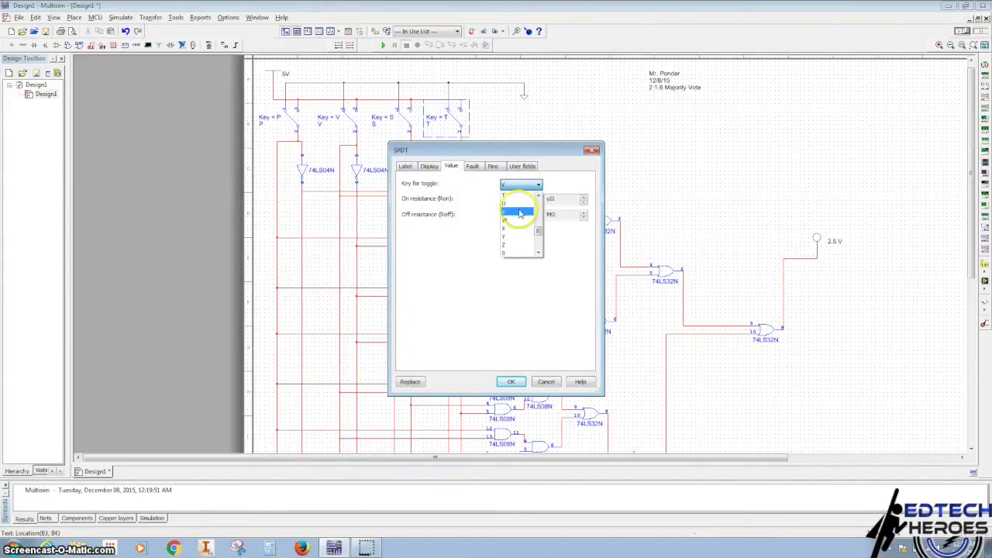
pyautogui.click(516, 377)
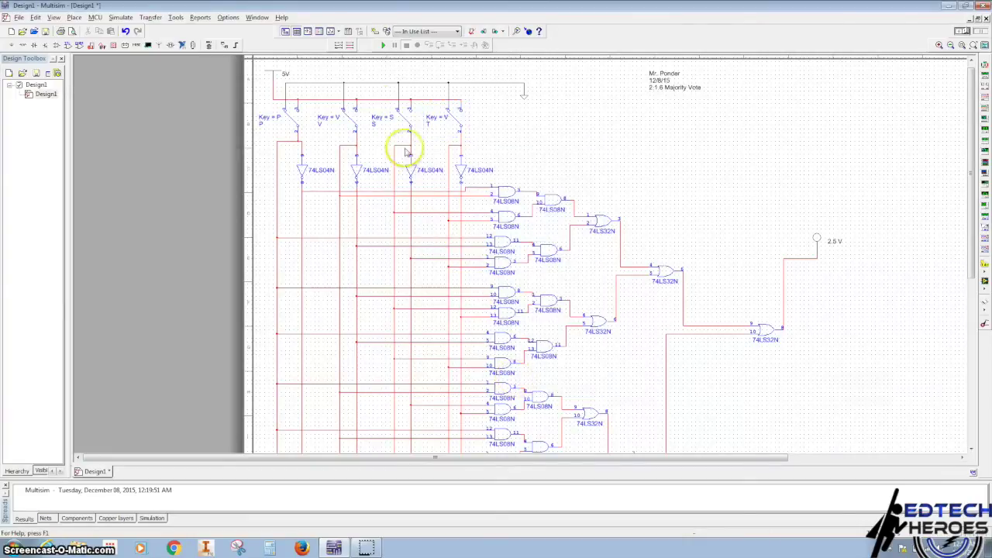
# Set the toggle key of switch S to C.
pyautogui.doubleClick(383, 116)
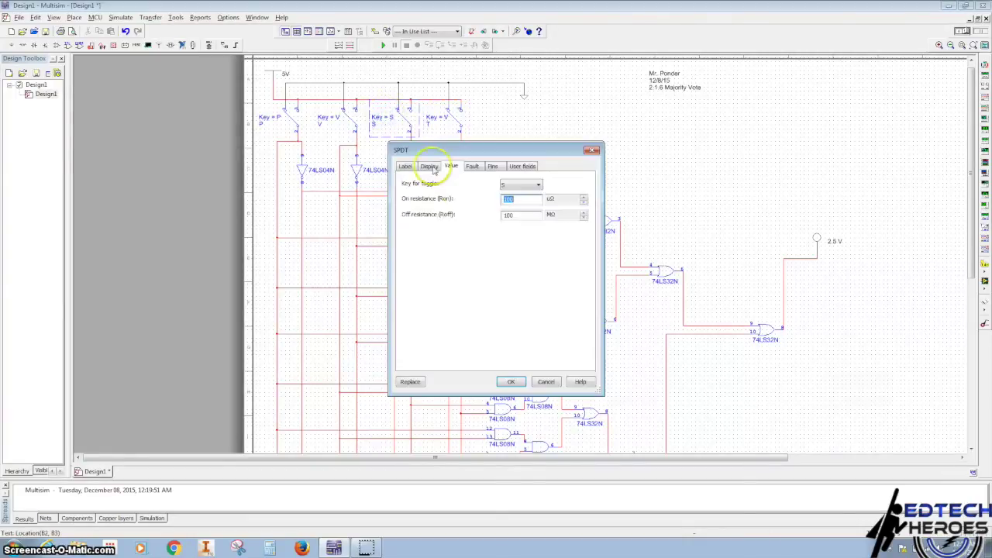
pyautogui.click(518, 187)
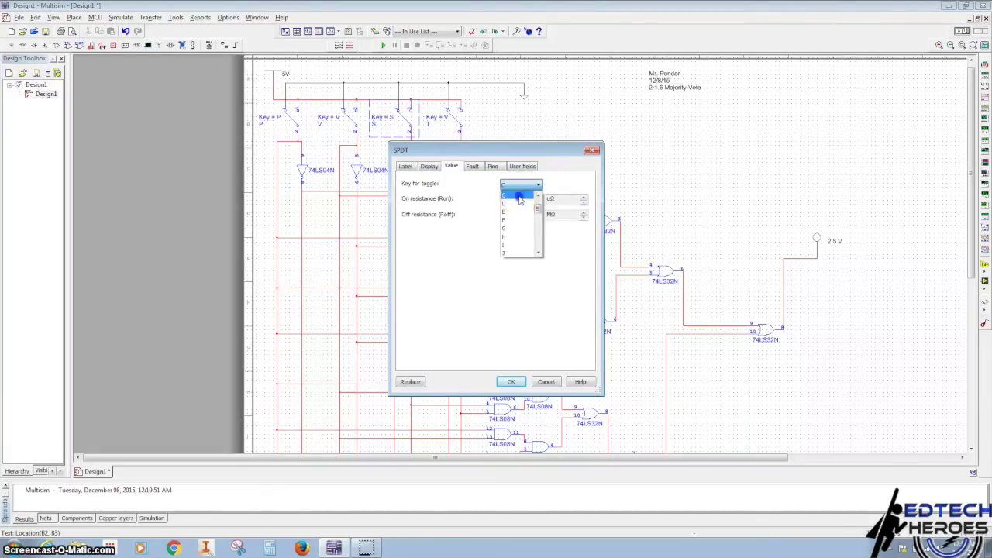
pyautogui.click(519, 194)
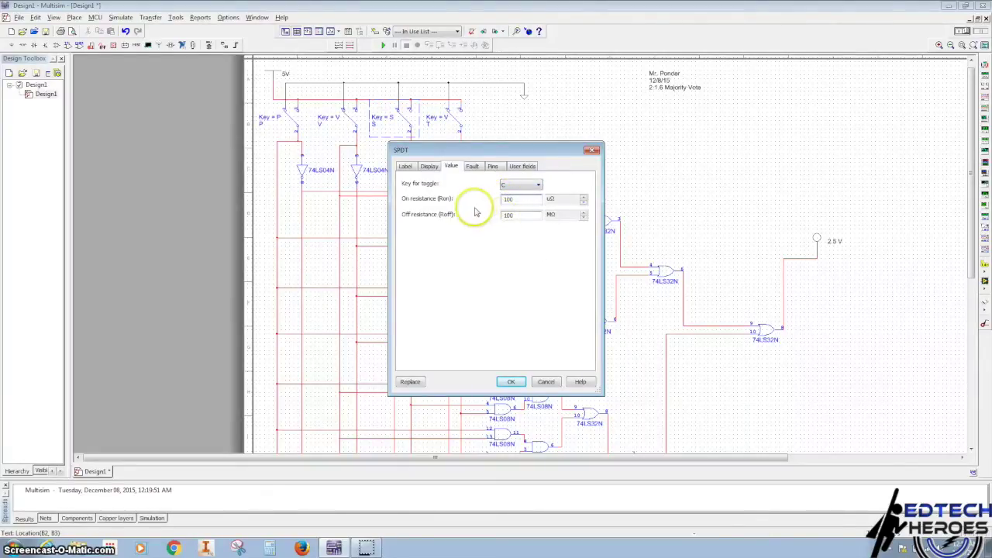
pyautogui.click(512, 381)
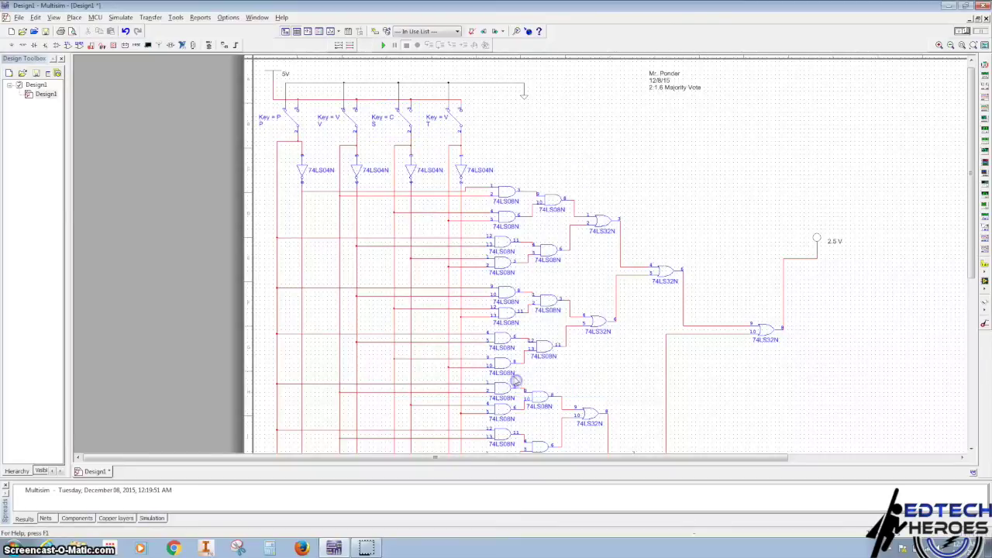
# Set the toggle key of switch V to X.
pyautogui.doubleClick(354, 133)
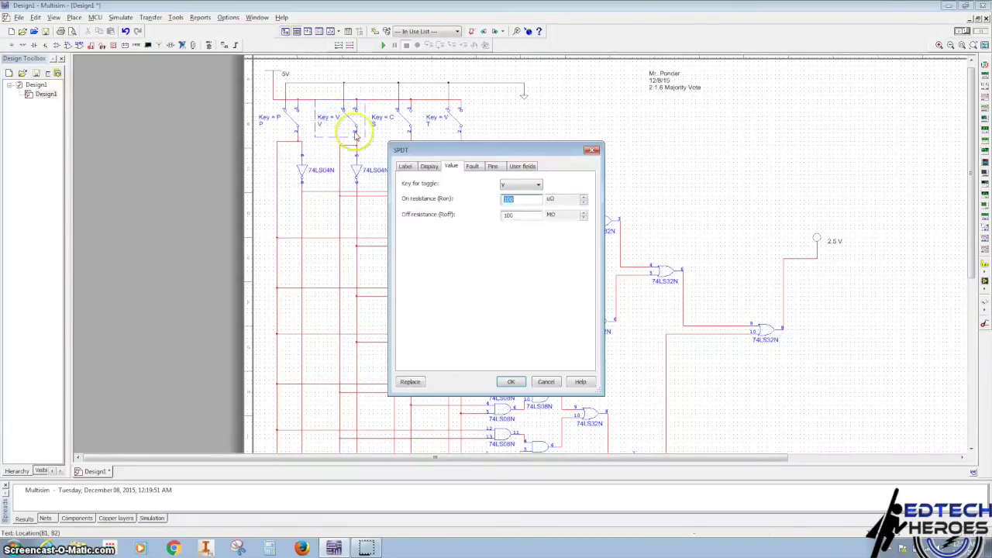
pyautogui.click(512, 185)
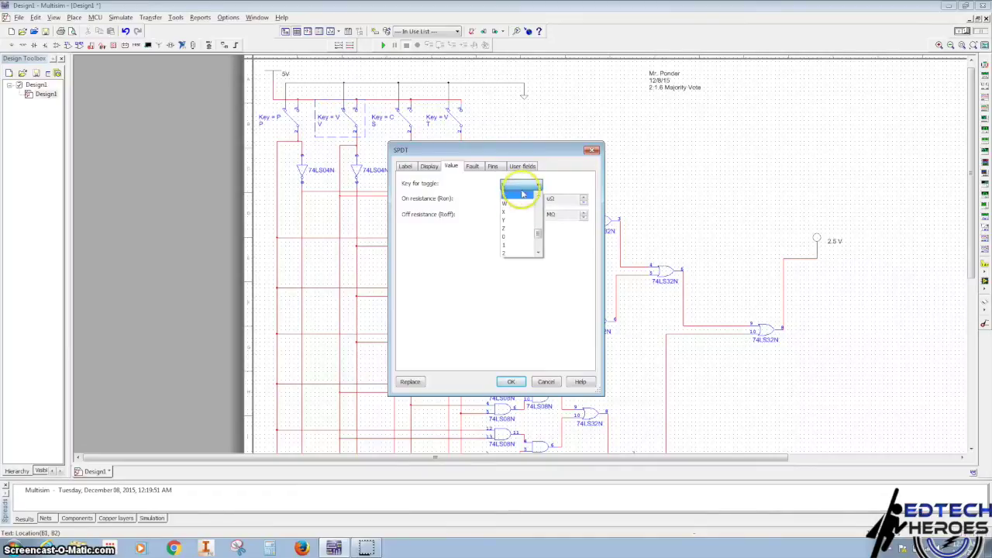
pyautogui.click(514, 211)
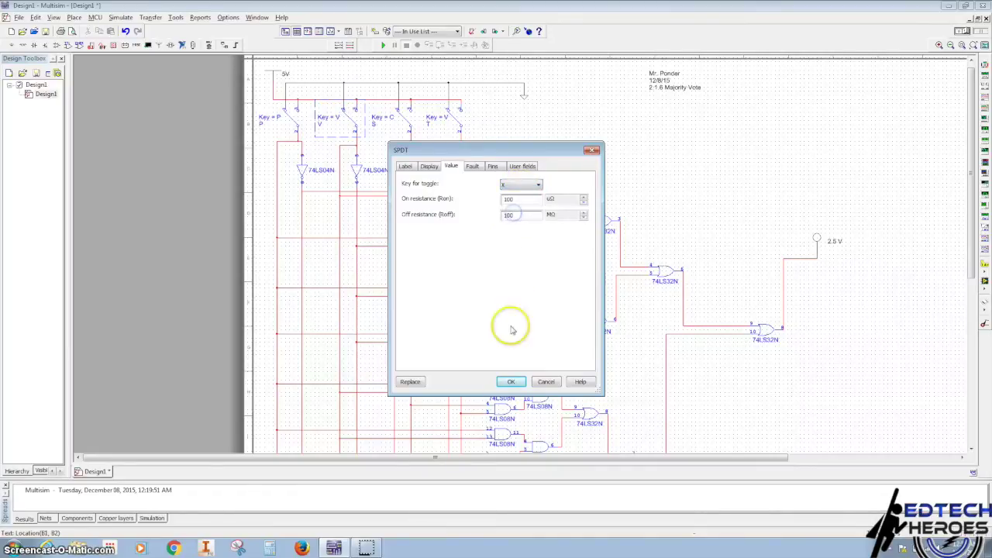
pyautogui.click(512, 382)
# Set the toggle key of switch P to Z.
pyautogui.click(266, 118)
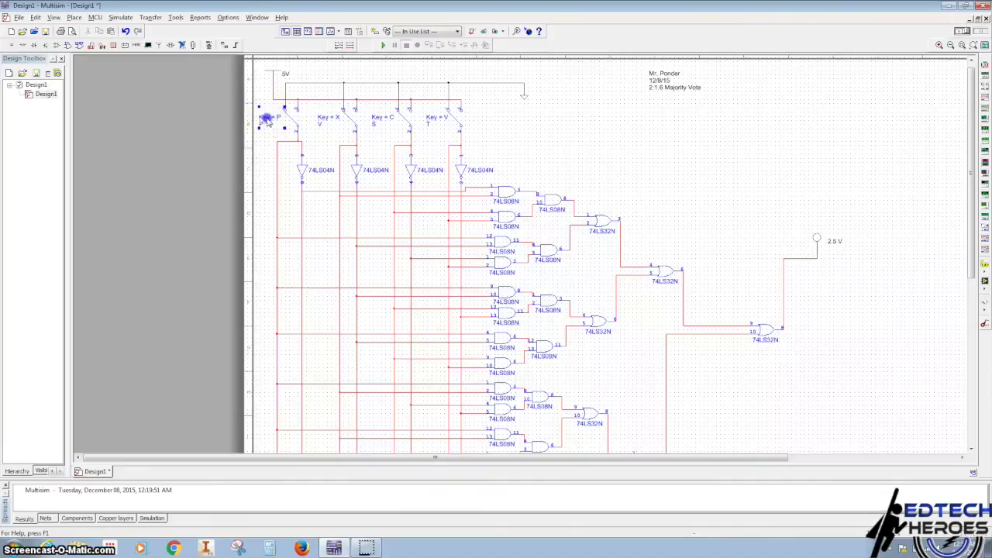
pyautogui.doubleClick(266, 117)
pyautogui.click(508, 186)
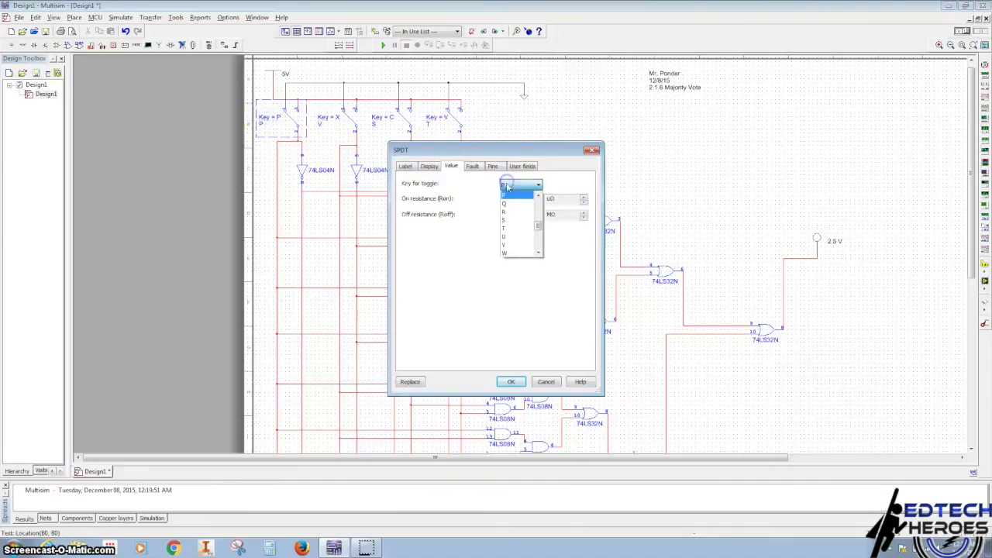
pyautogui.scroll(-1, 506, 199)
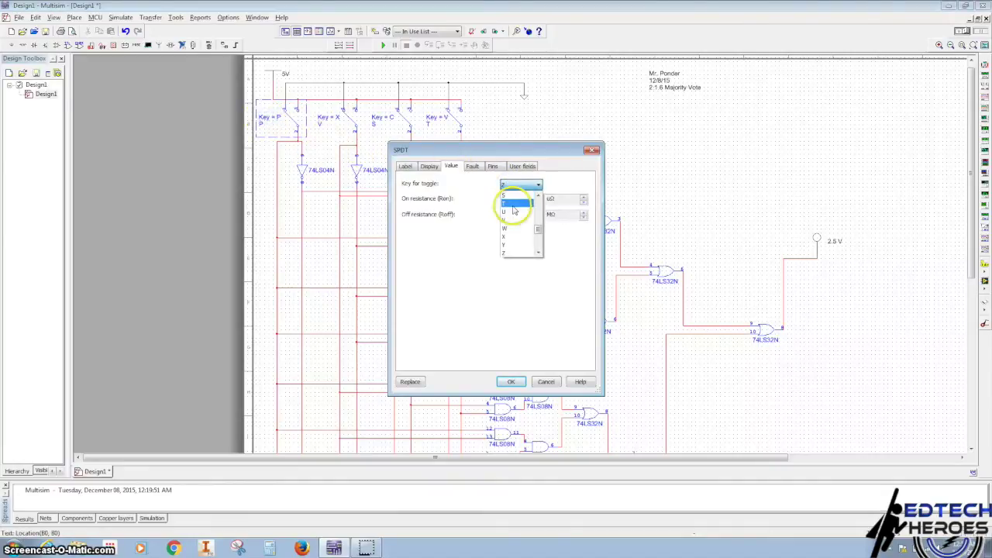
pyautogui.click(510, 251)
pyautogui.click(510, 381)
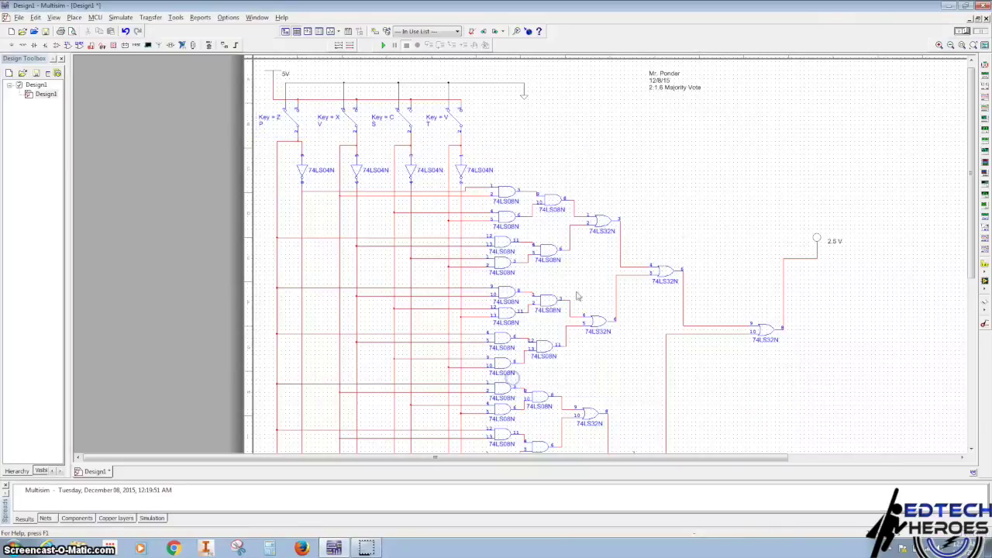
# Simulate the circuit, toggling switches T, S, V and P through their input combinations to check the blue probe's response.
pyautogui.scroll(-3, 525, 199)
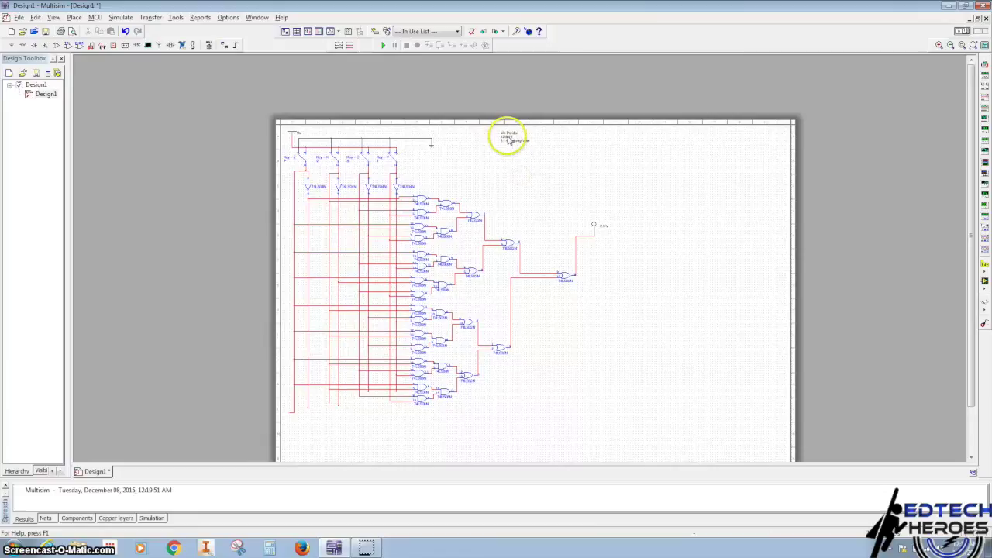
pyautogui.click(383, 45)
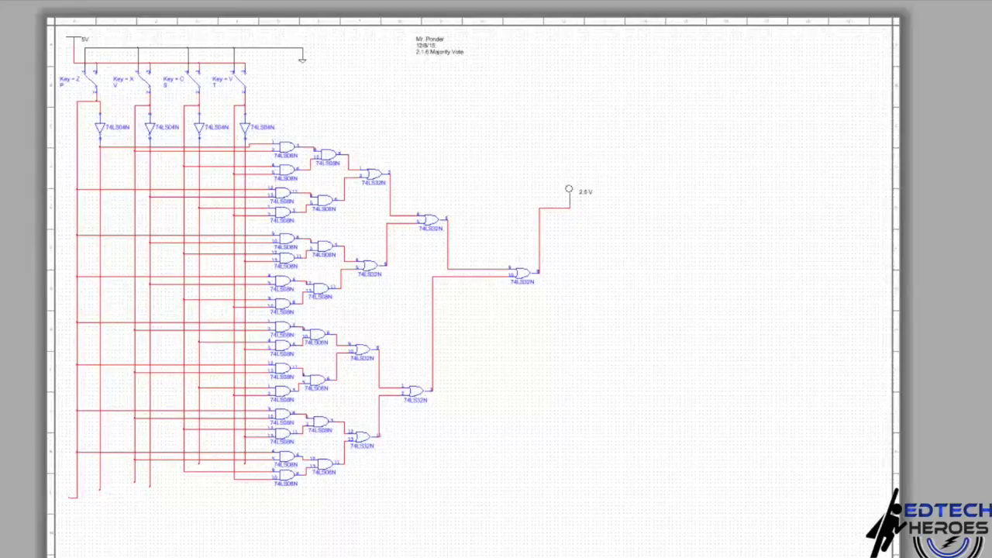
pyautogui.press('v')
pyautogui.press('v')
pyautogui.press('c')
pyautogui.press('v')
pyautogui.press('c')
pyautogui.press('v')
pyautogui.press('x')
pyautogui.press('v')
pyautogui.press('v')
pyautogui.press('c')
pyautogui.press('v')
pyautogui.press('x')
pyautogui.press('z')
pyautogui.press('v')
pyautogui.press('v')
pyautogui.press('c')
pyautogui.press('v')
pyautogui.press('v')
pyautogui.press('x')
pyautogui.press('v')
pyautogui.press('v')
pyautogui.press('c')
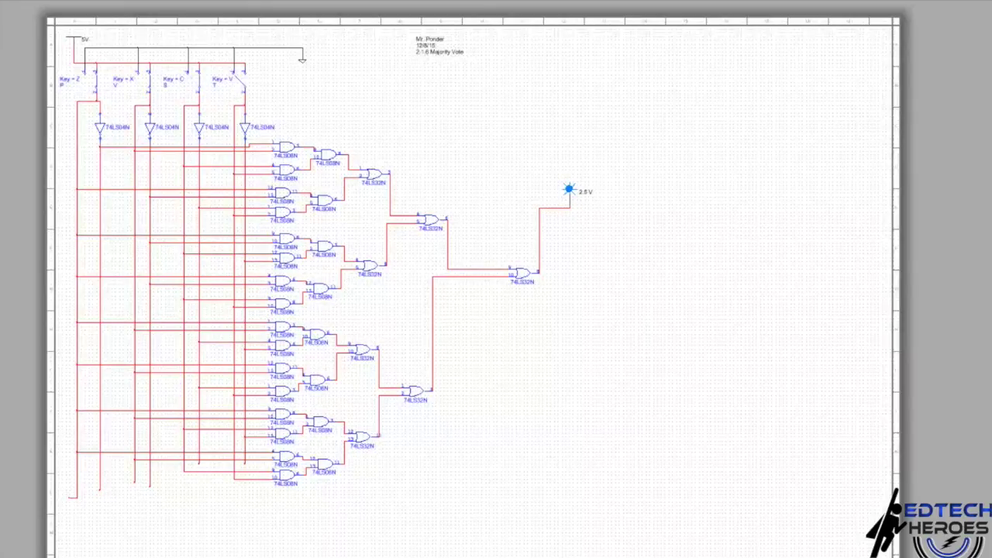
pyautogui.press('v')
pyautogui.press('x')
pyautogui.press('v')
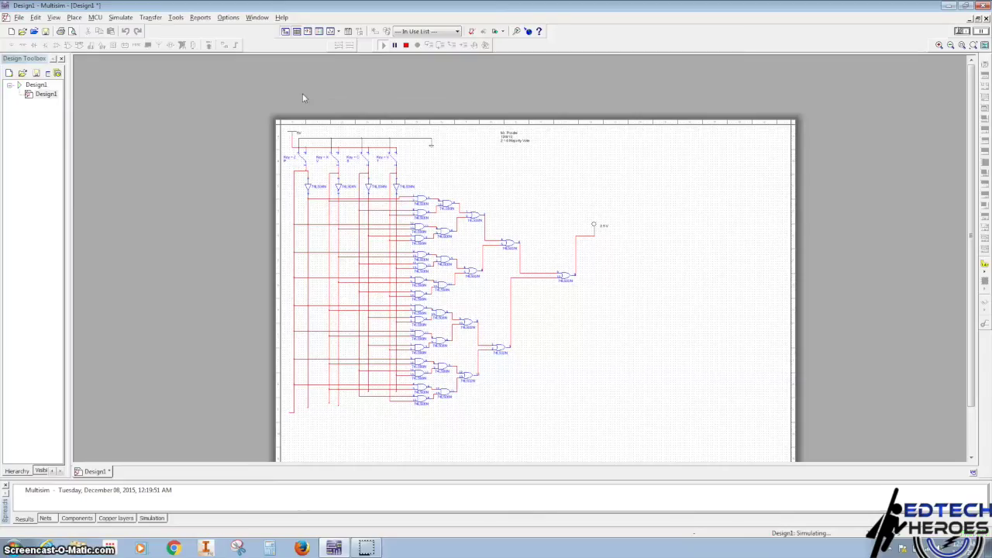
pyautogui.click(406, 45)
# Start saving the design under a new name and browse from the Desktop to the personal user folder.
pyautogui.click(33, 17)
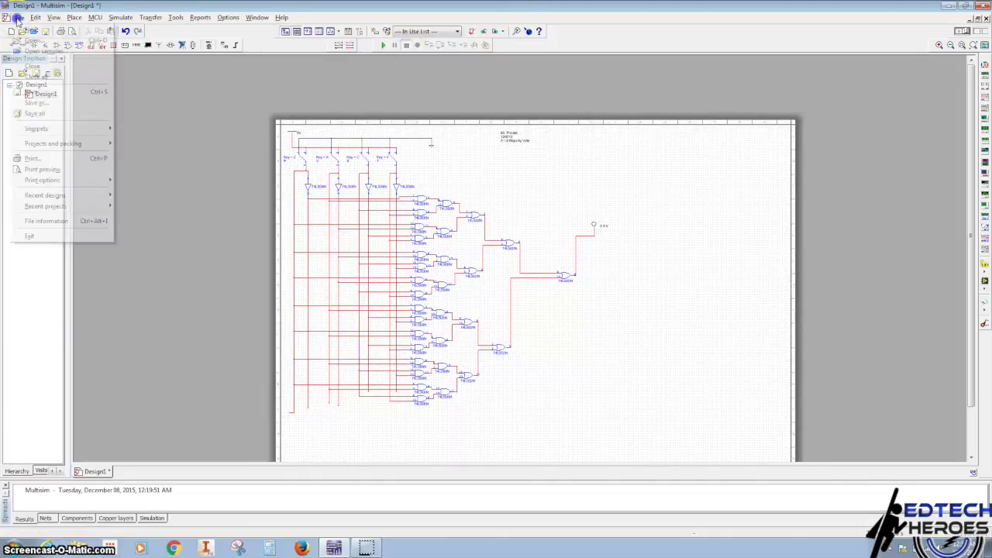
pyautogui.moveTo(19, 17)
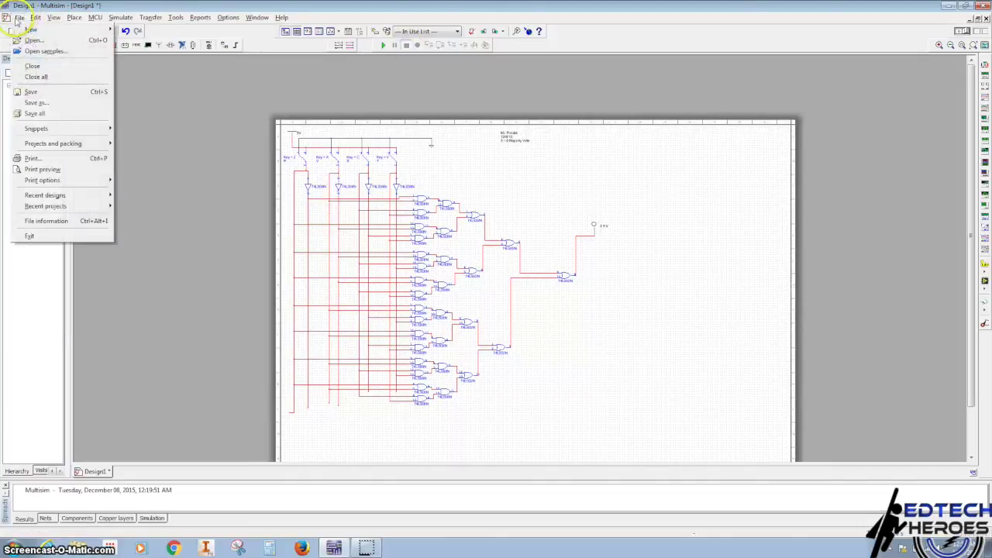
pyautogui.click(36, 103)
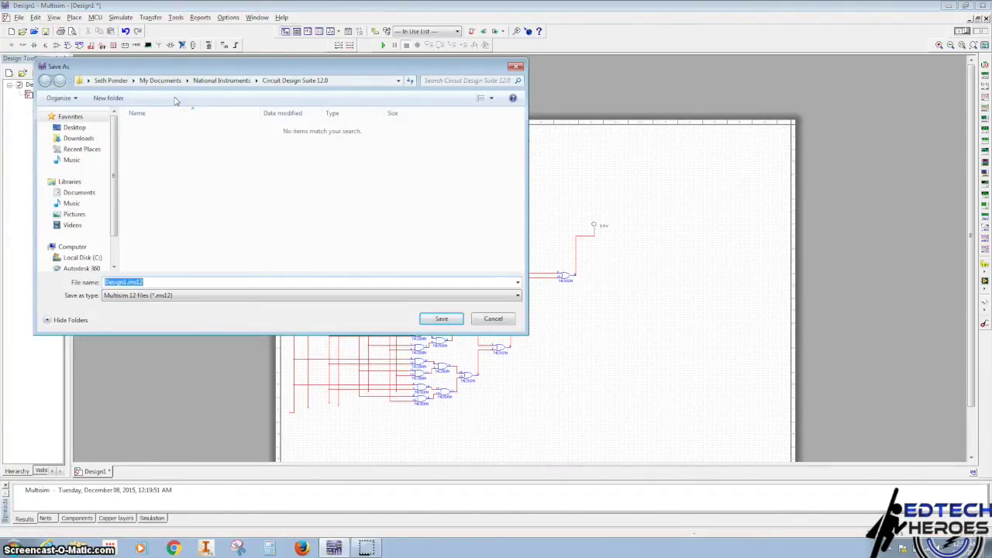
pyautogui.click(75, 127)
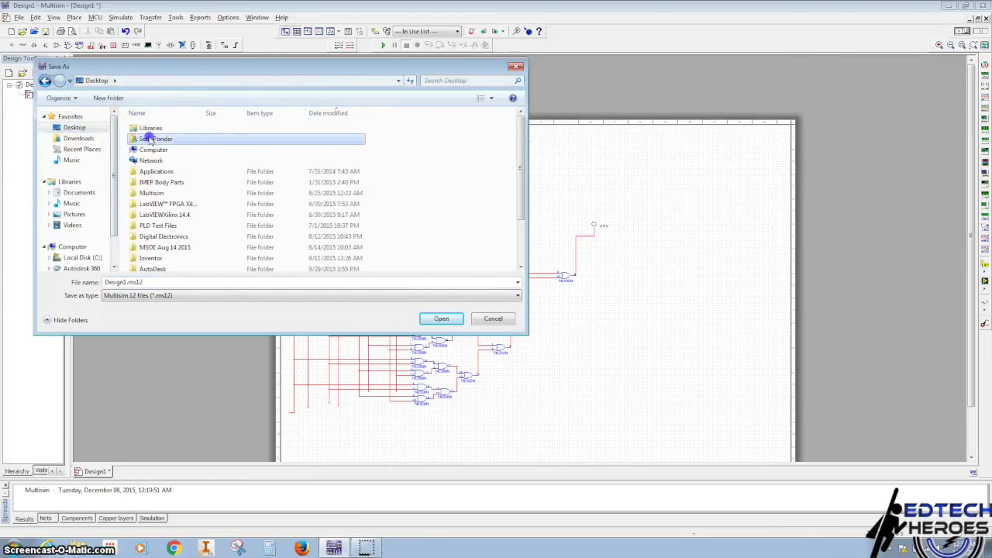
pyautogui.doubleClick(159, 139)
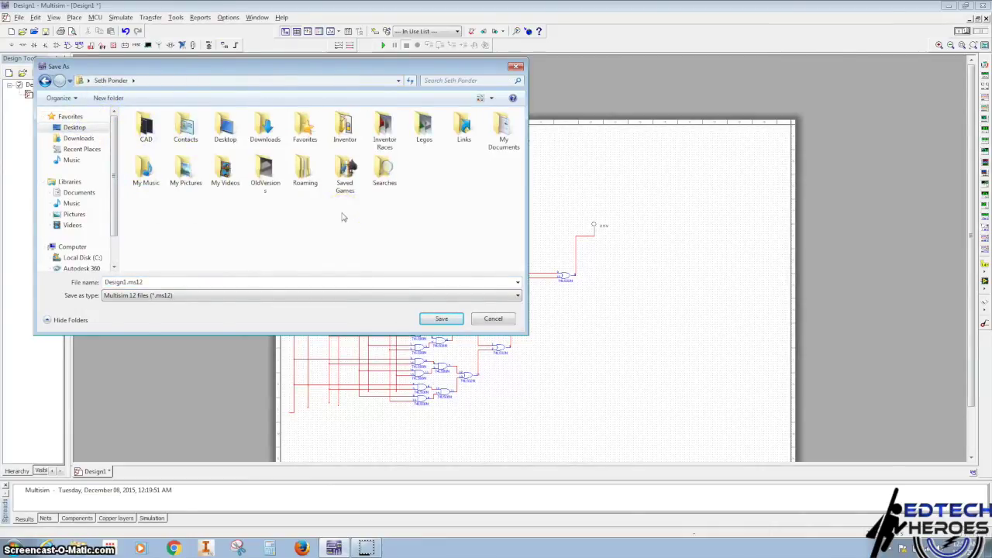